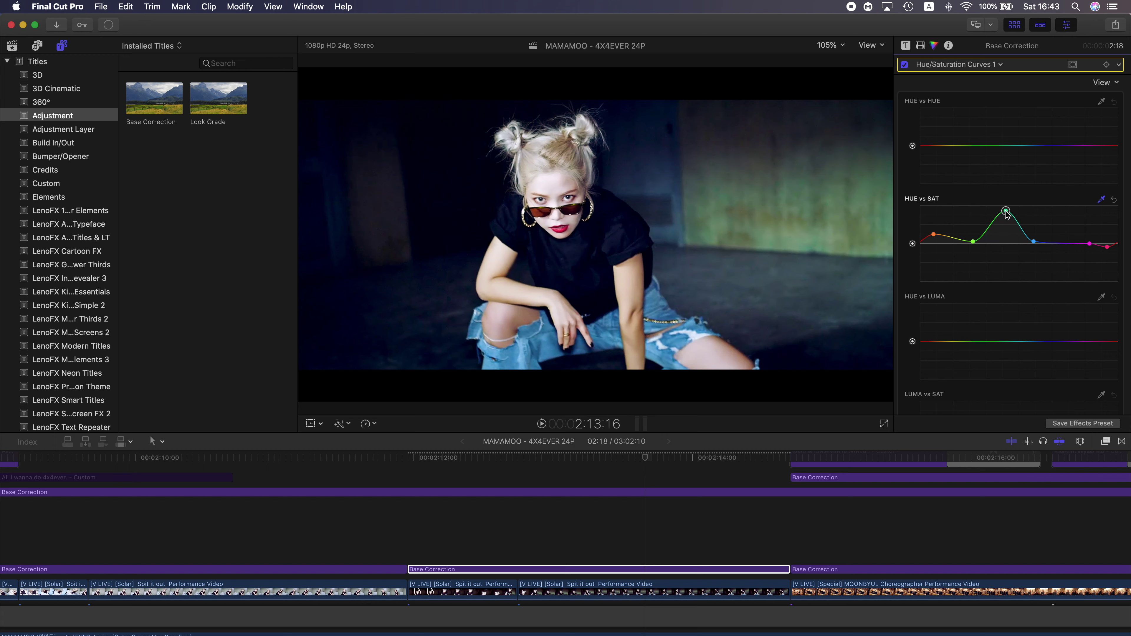
Undo the last move of the raised green-cyan point on the HUE vs SAT curve
key("super+z")
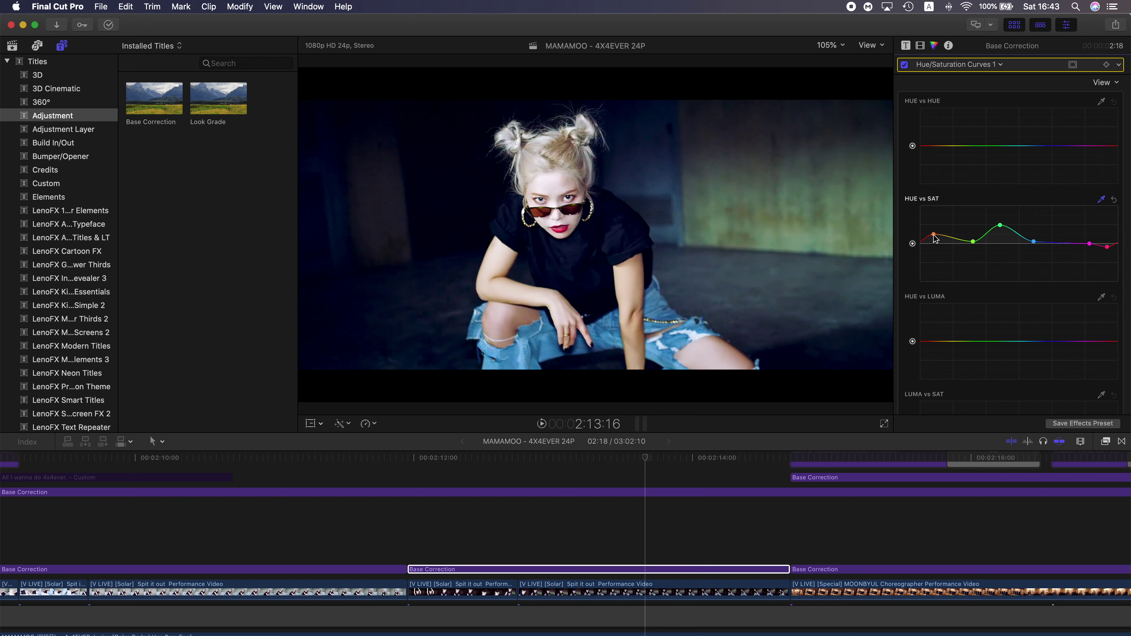
left_click_drag(935, 238, 936, 236)
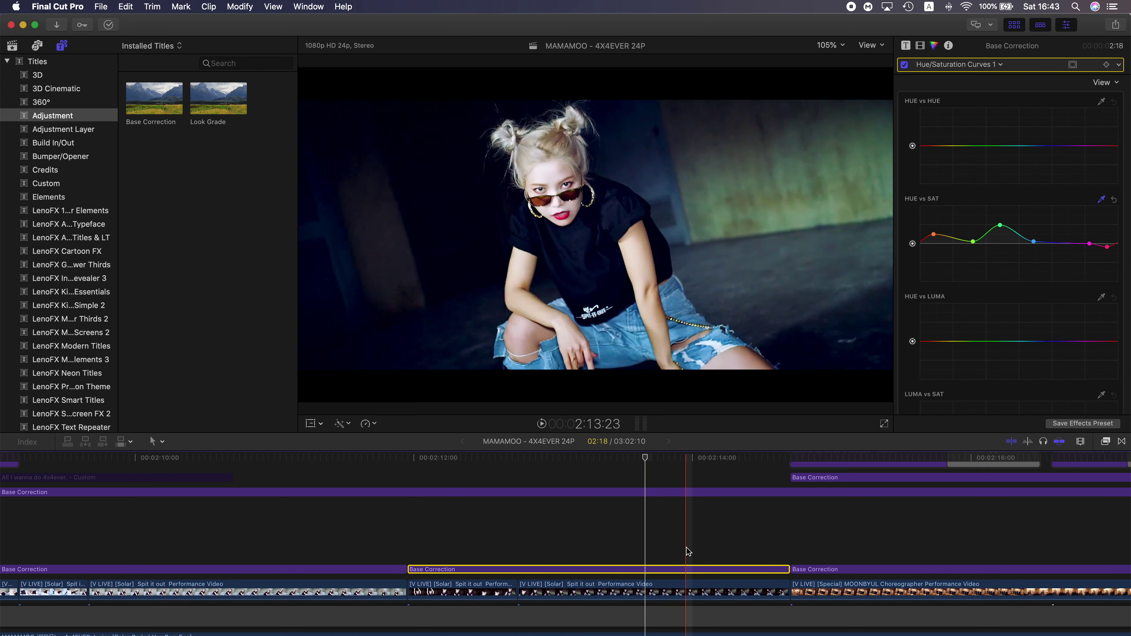
Go back to the opening section of the timeline and view the Color Wheels settings of the Base Correction title around 8:22
scroll(687, 552, "down", 5)
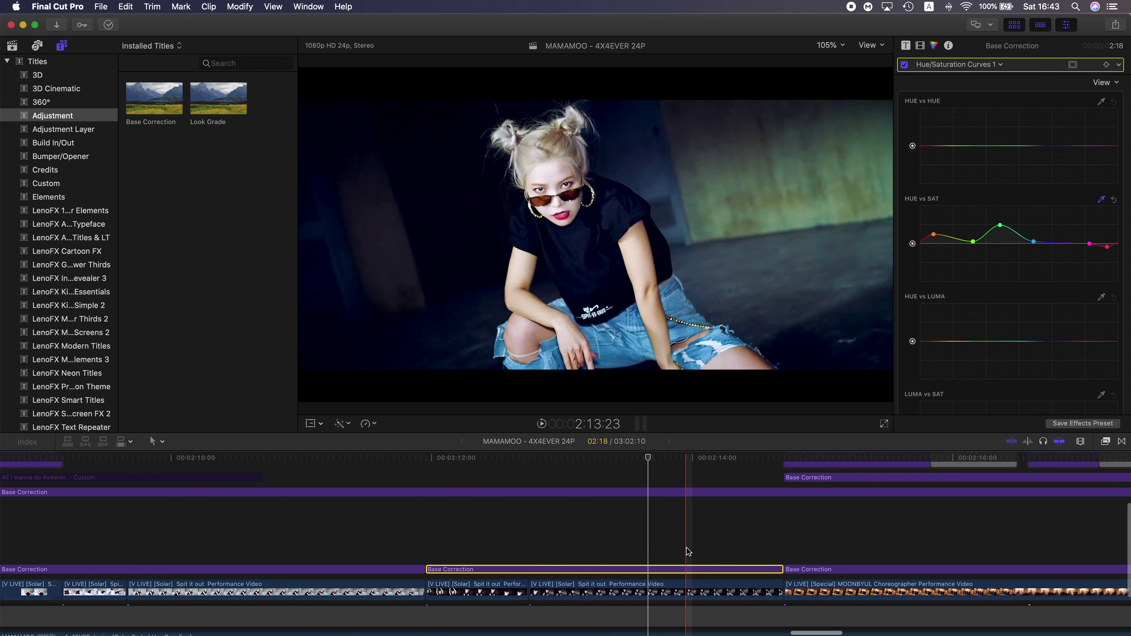
scroll(685, 552, "down", 5)
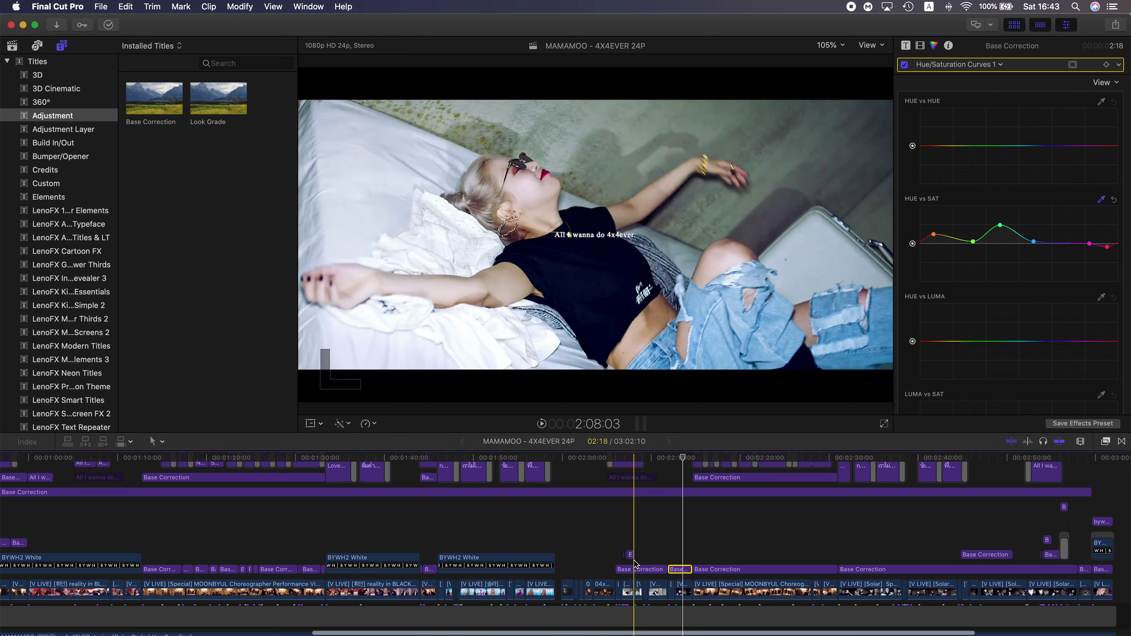
scroll(659, 563, "left", 10)
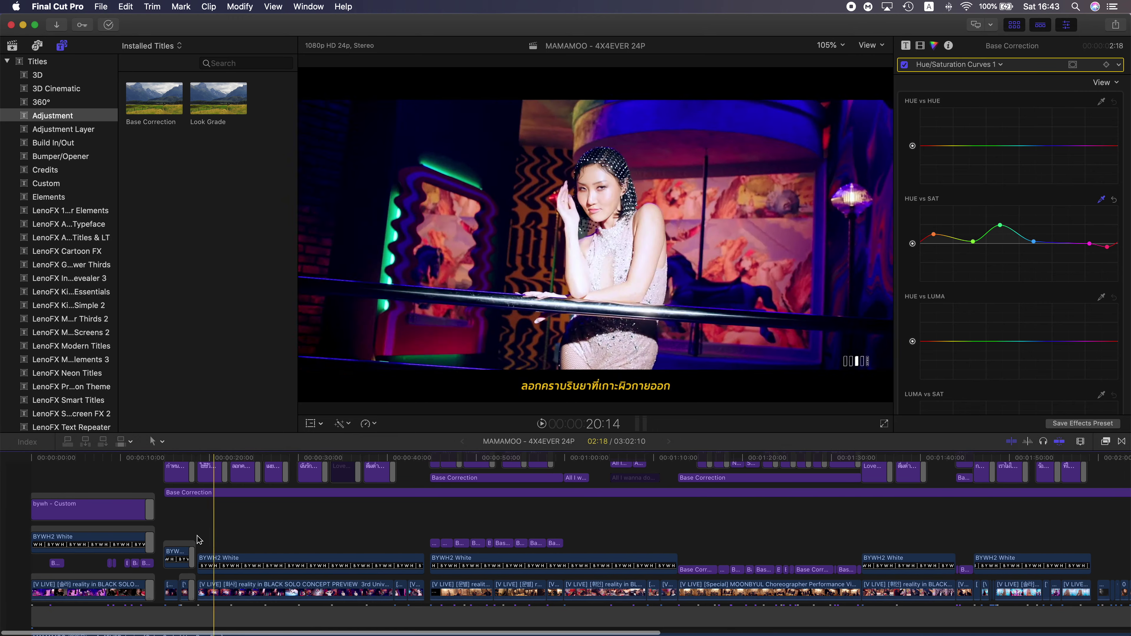
scroll(176, 557, "up", 5)
scroll(176, 557, "left", 5)
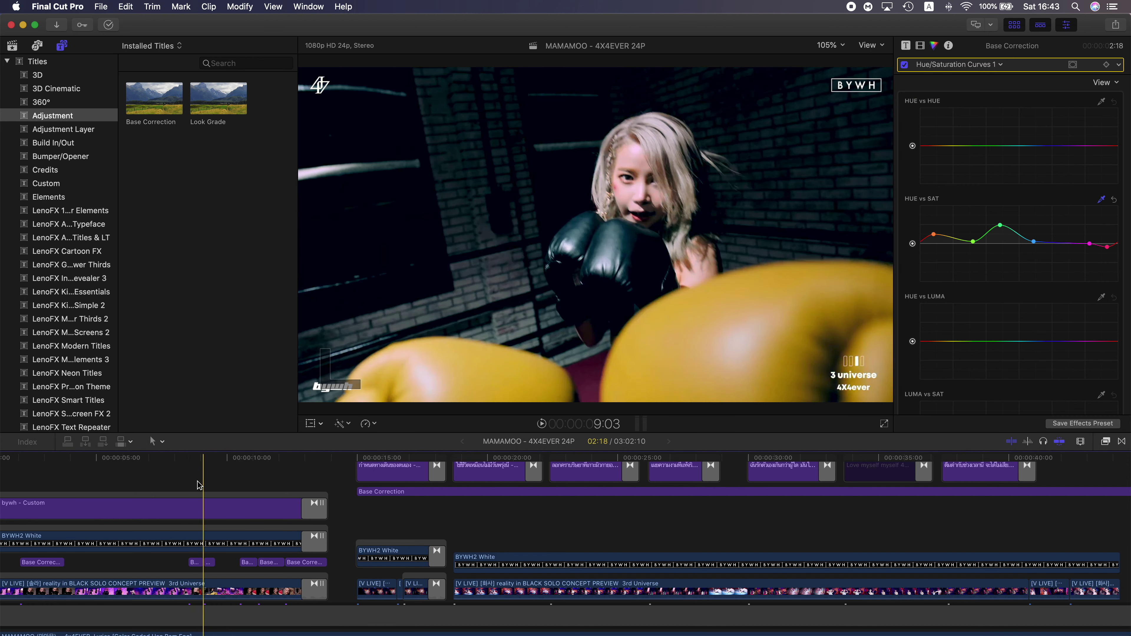
left_click(202, 499)
scroll(140, 475, "up", 10)
scroll(140, 475, "left", 5)
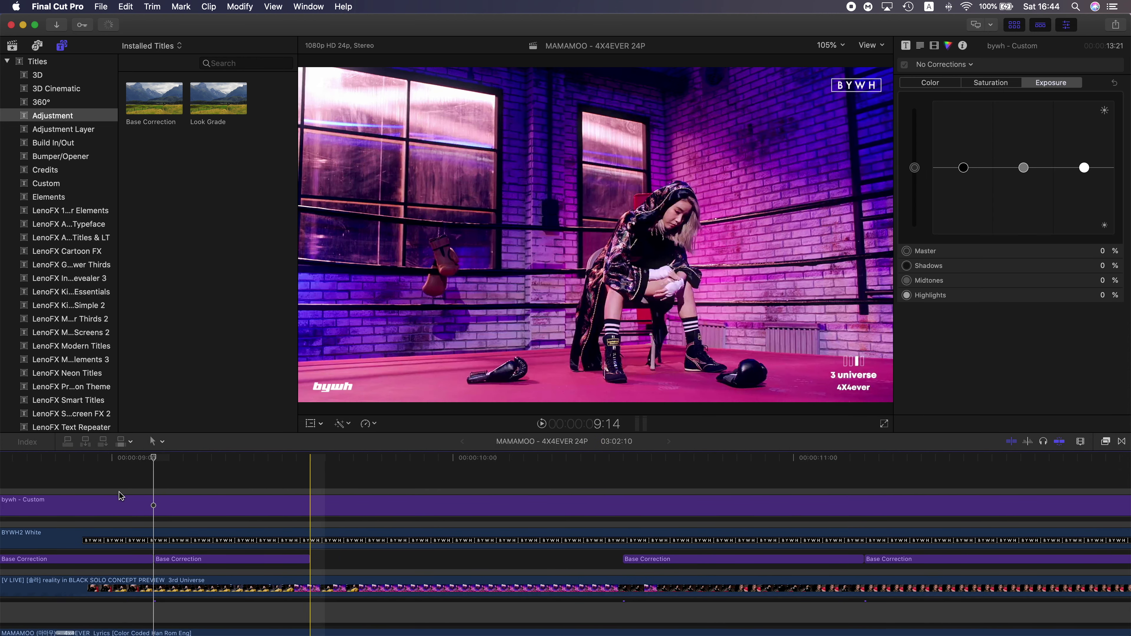
left_click(124, 559)
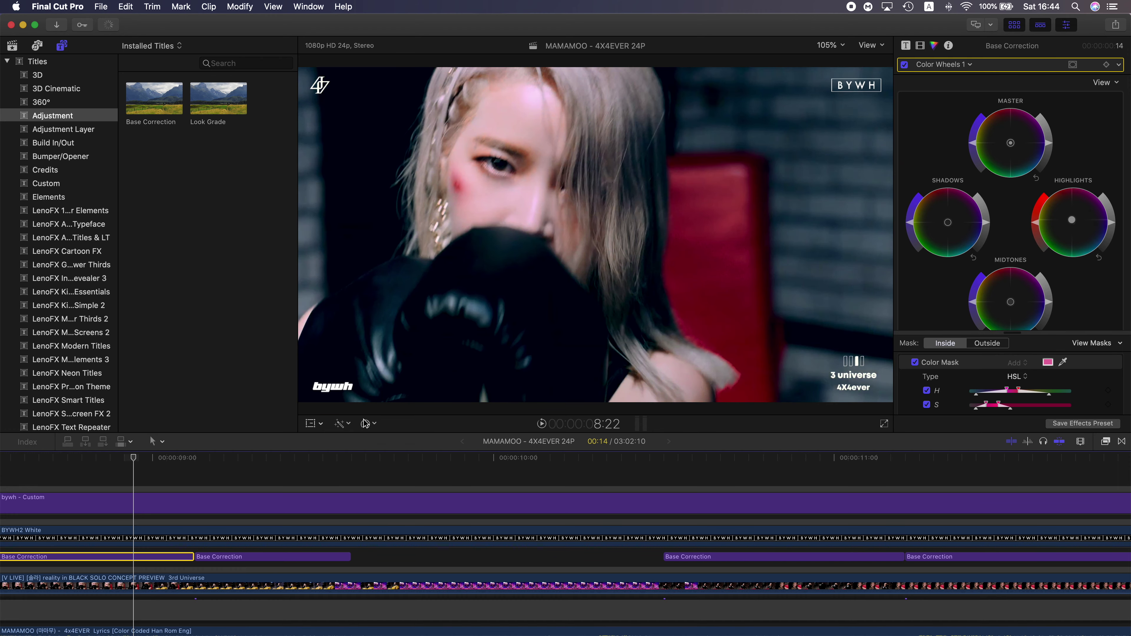
Select the last Base Correction title in the upper row, over the shot at about 59:11
scroll(164, 511, "down", 5)
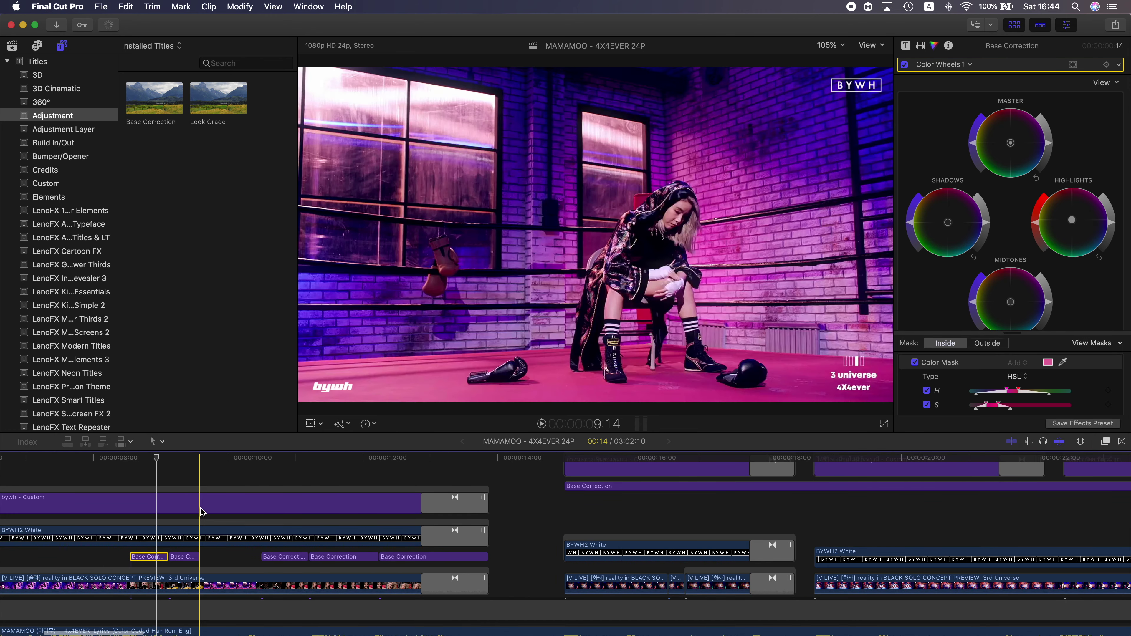
scroll(562, 533, "right", 10)
scroll(562, 533, "down", 5)
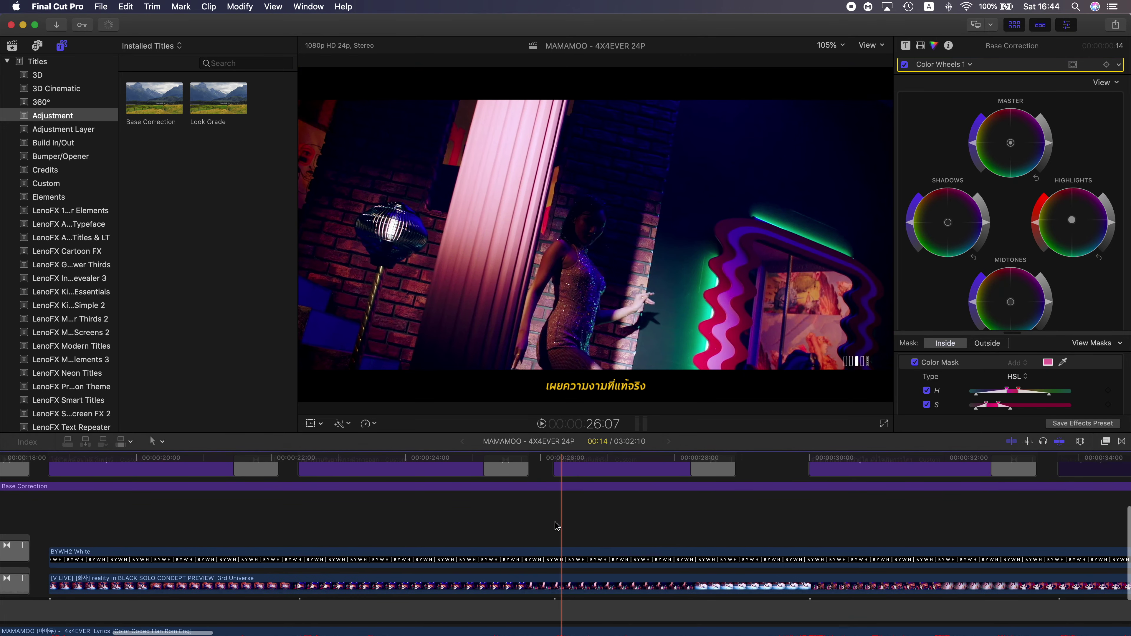
scroll(560, 518, "right", 15)
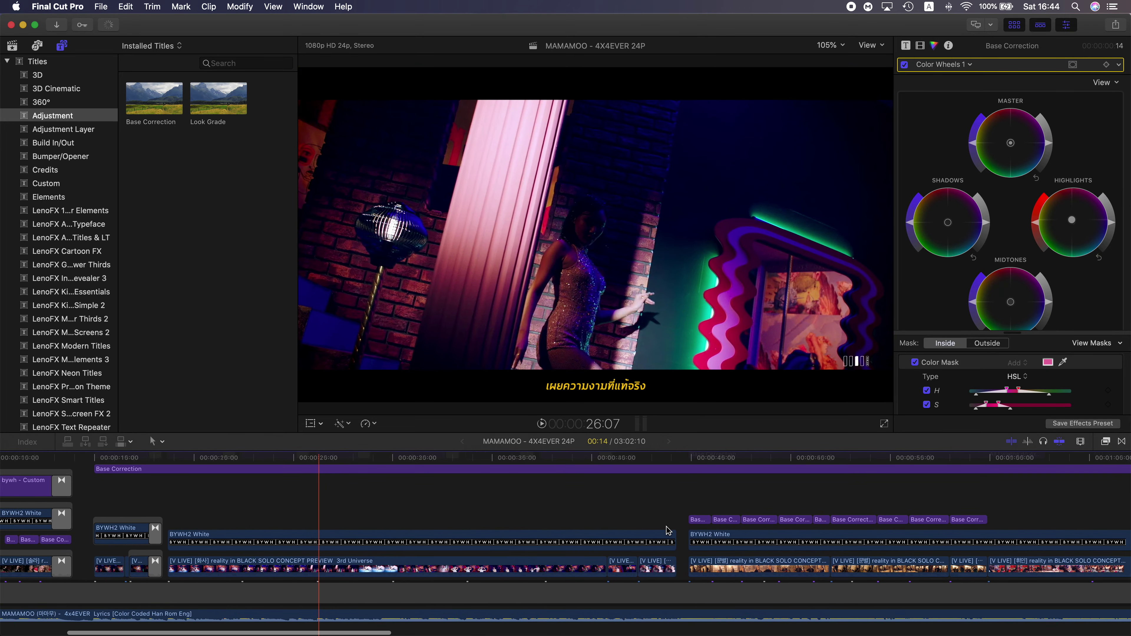
scroll(751, 548, "right", 3)
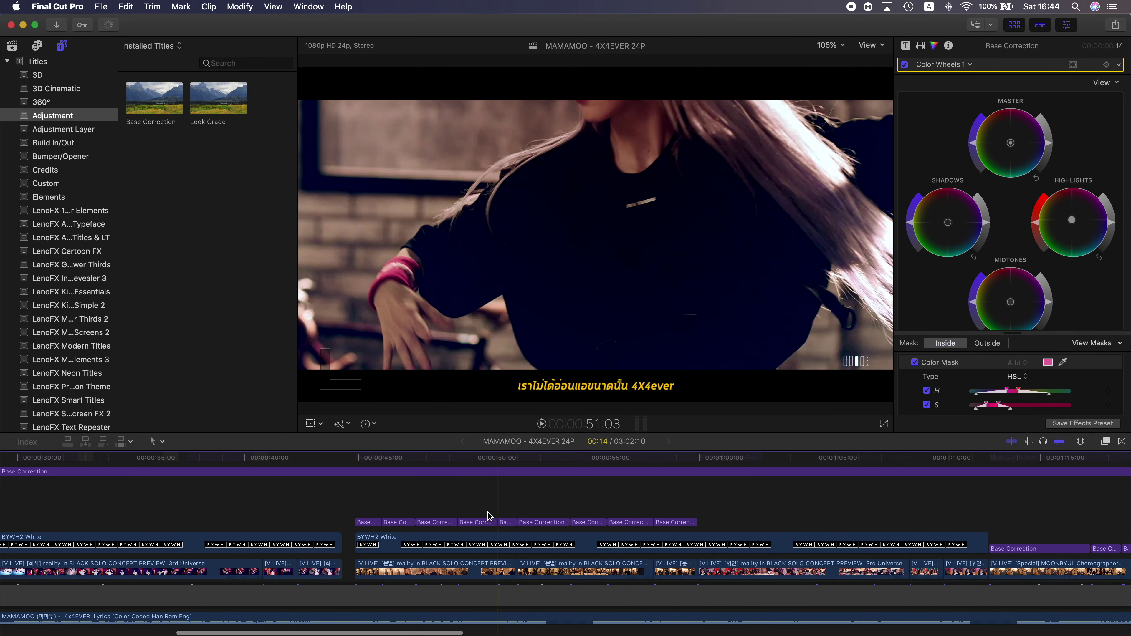
key("super+equal")
key("super+equal")
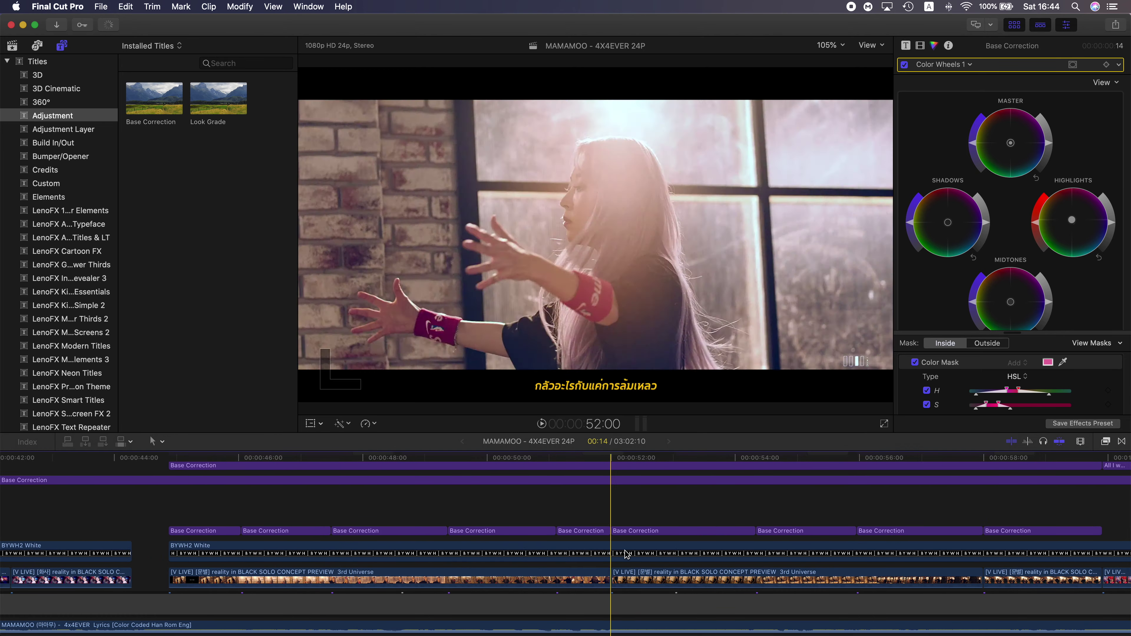
scroll(650, 530, "right", 5)
key("super+minus")
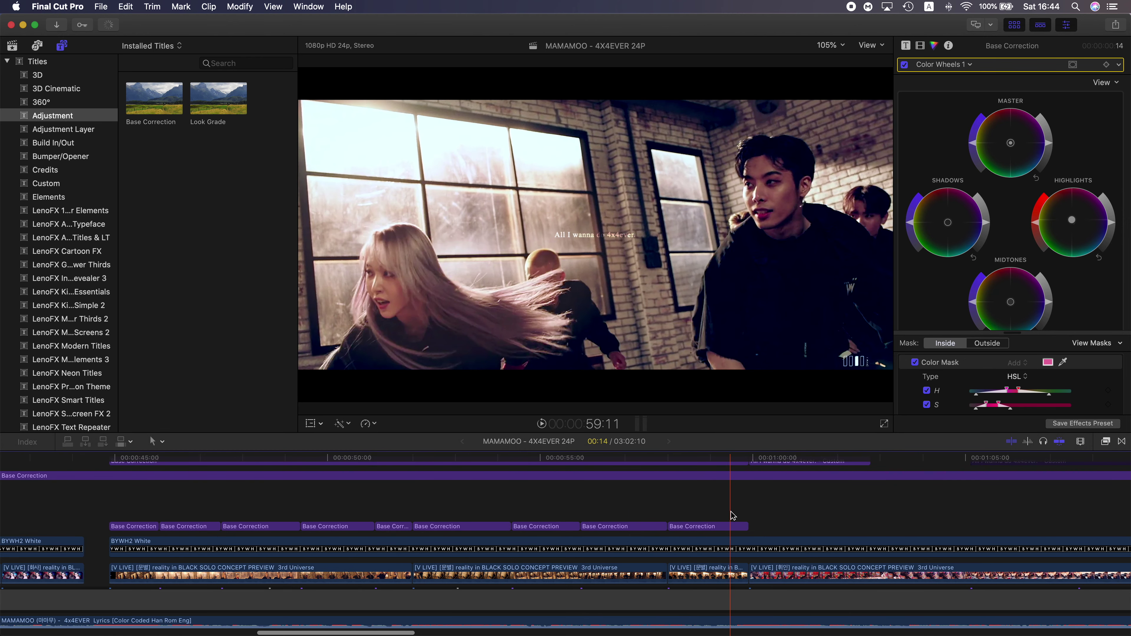
left_click(728, 529)
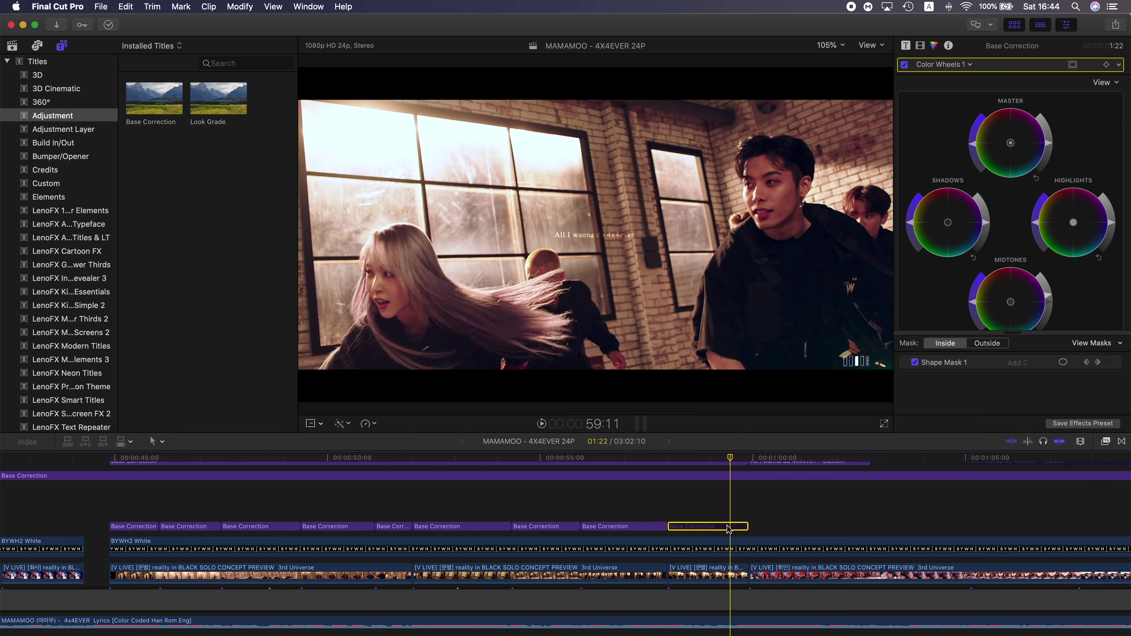
Preview the selected title's shape mask in the viewer and compare the shot with the title disabled and enabled
left_click(728, 529)
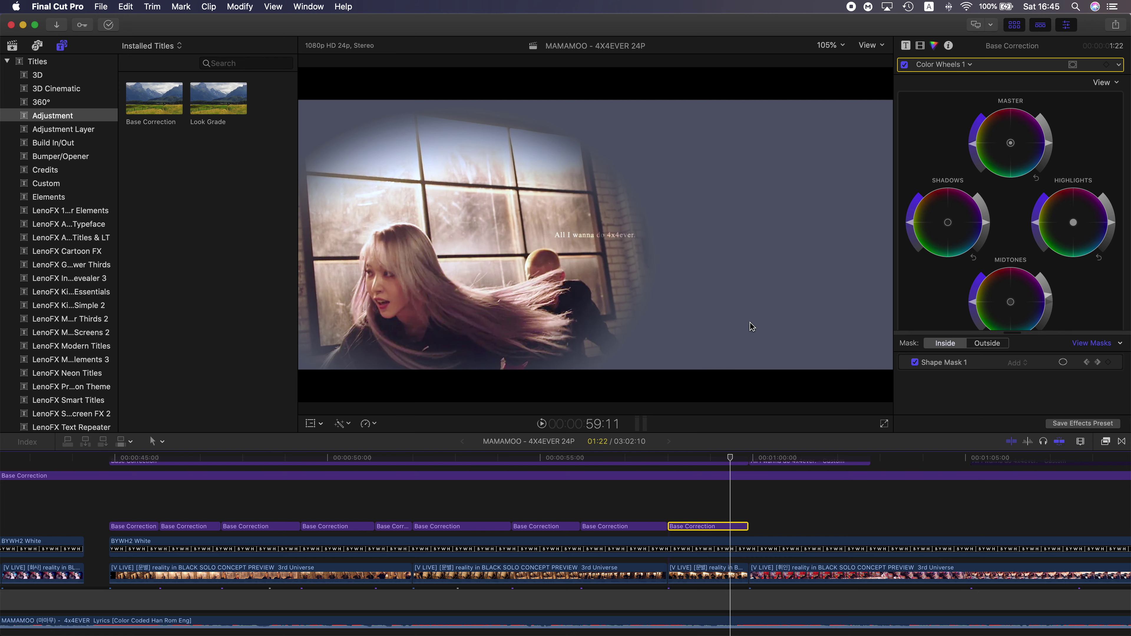
left_click(1081, 343)
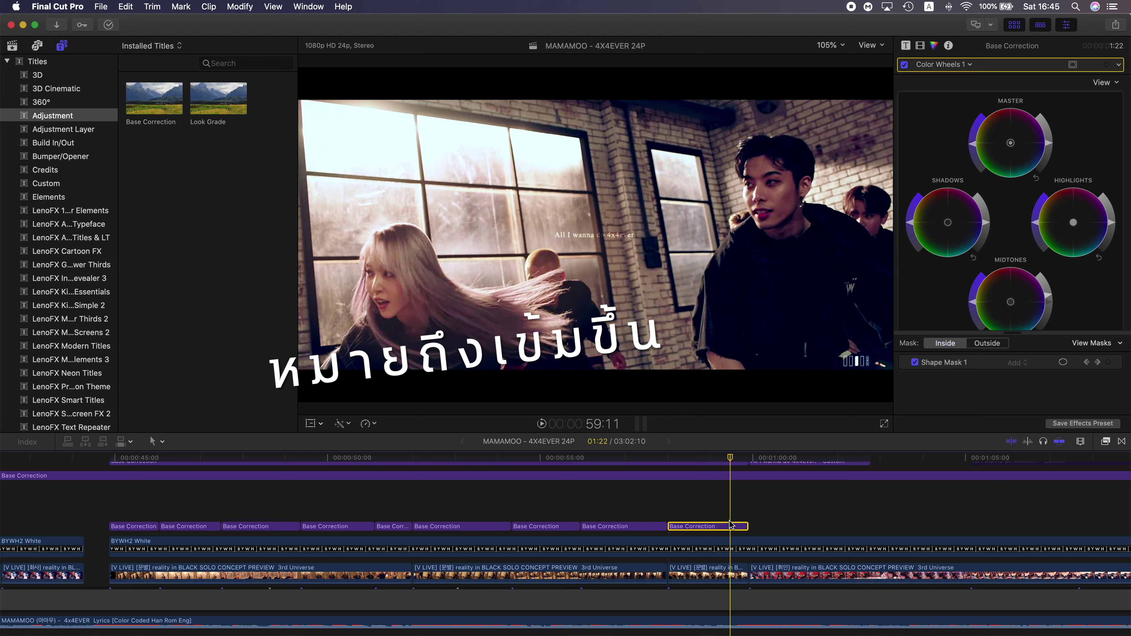
key("v")
key("v")
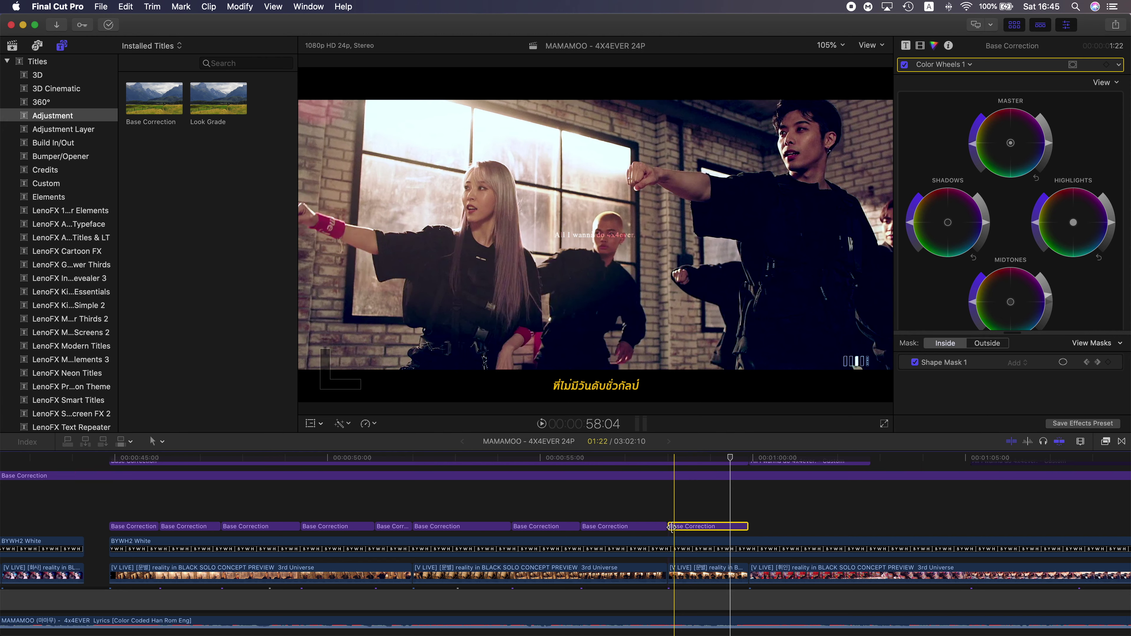
Try to extend the start of the selected Base Correction title earlier in the timeline
left_click_drag(672, 526, 447, 532)
key("super+z")
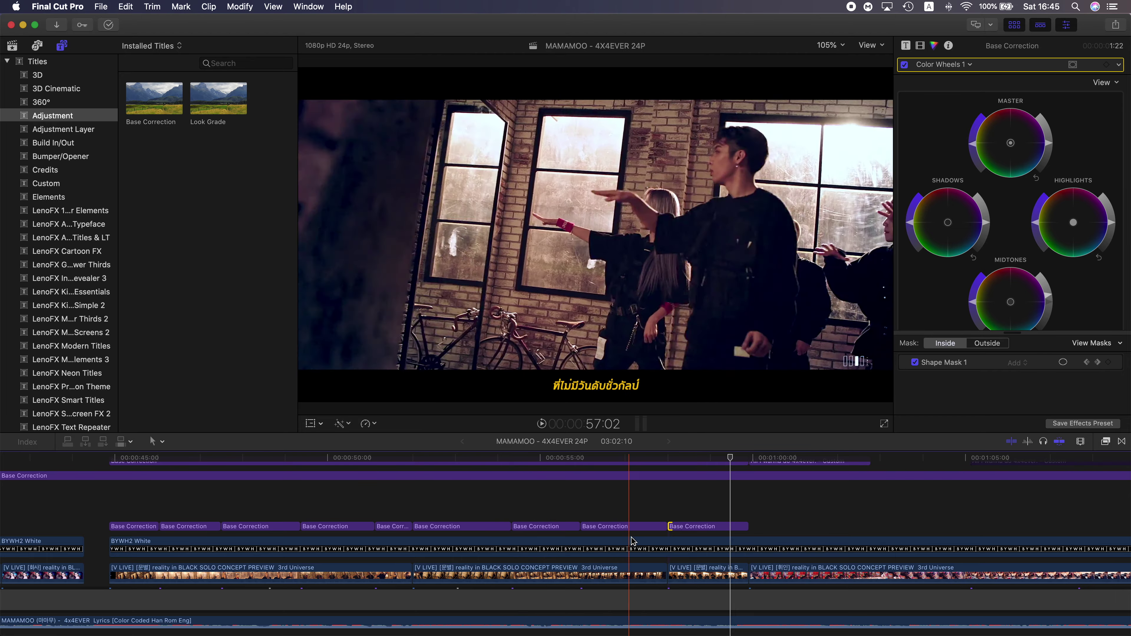
Look over the remaining clips and their Base Correction titles along the timeline up to about 2:00:10
key("super+minus")
key("super+minus")
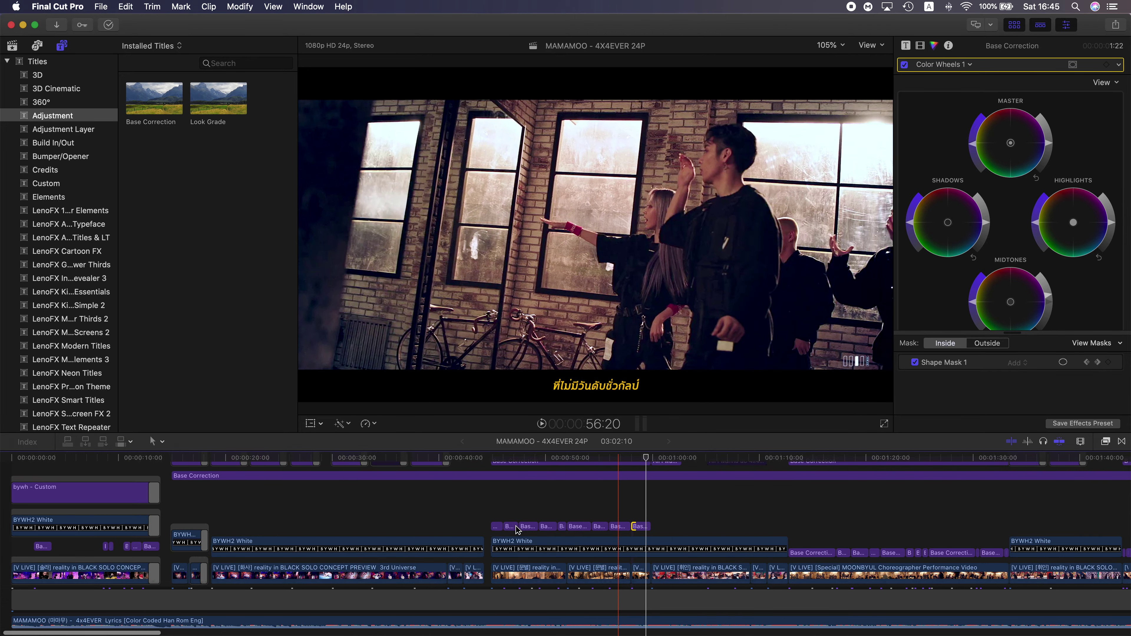
scroll(604, 530, "right", 5)
key("super+minus")
key("super+minus")
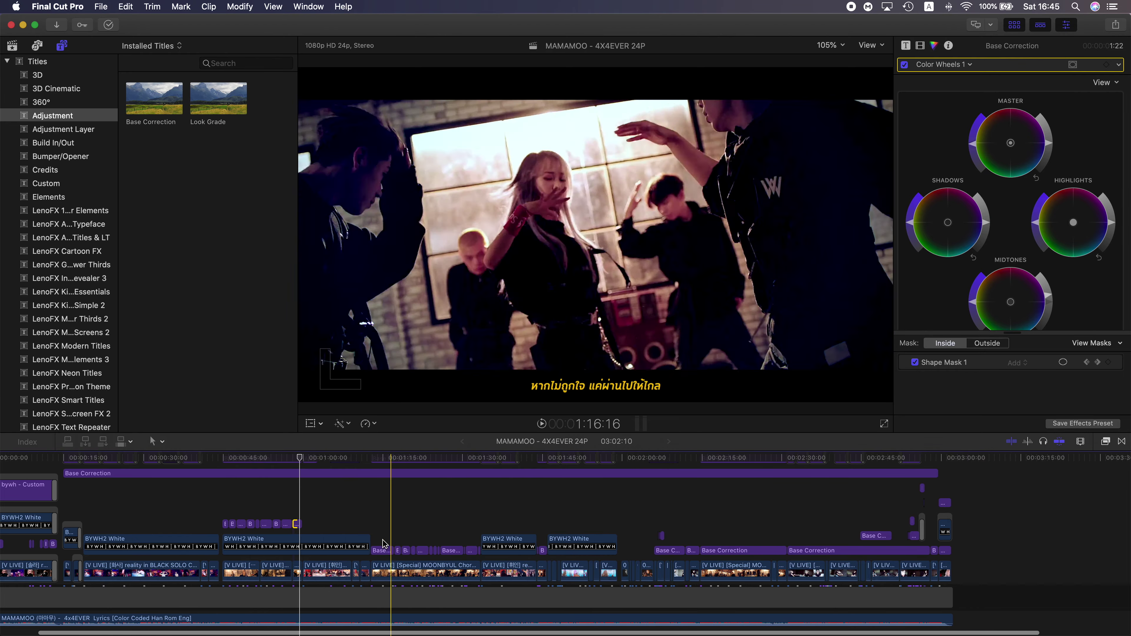
scroll(530, 557, "left", 3)
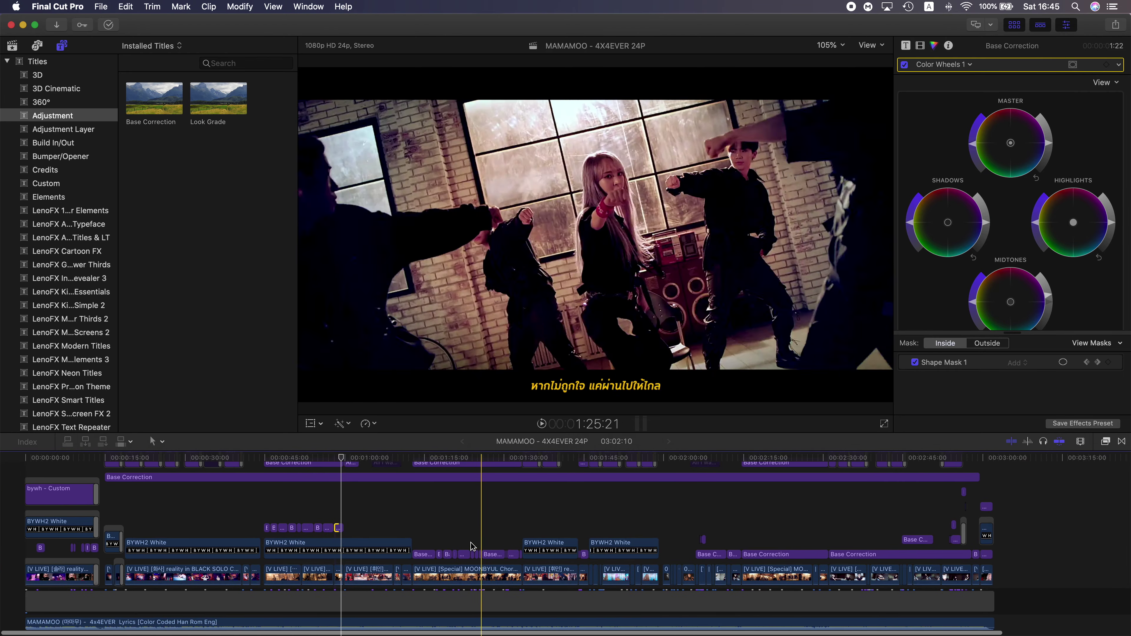
key("super+equal")
key("super+equal")
key("super+equal")
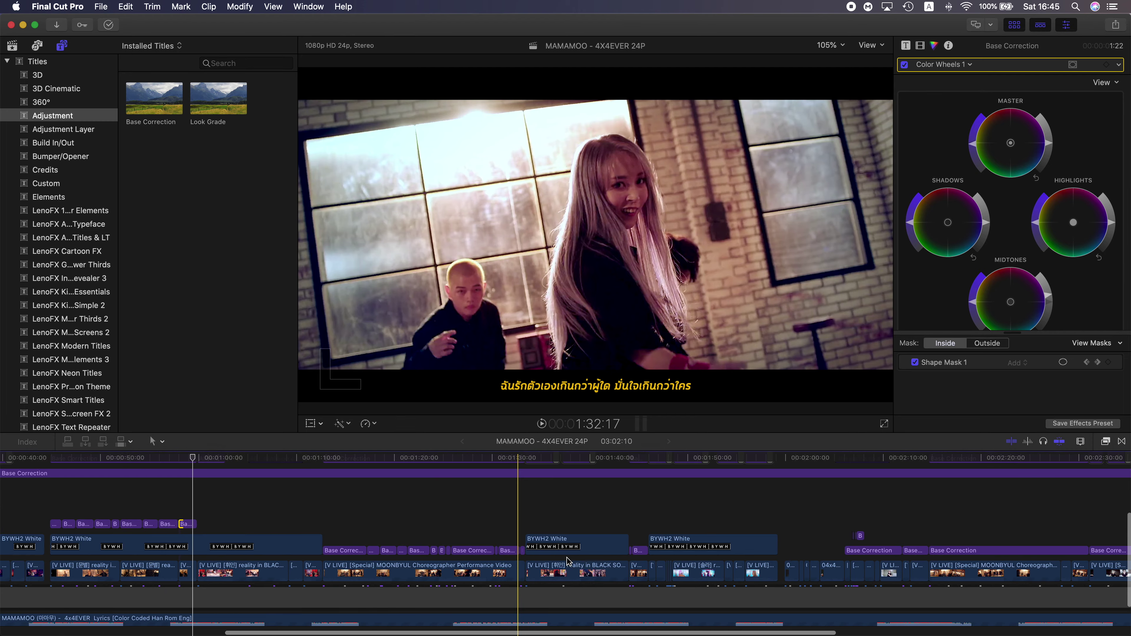
scroll(711, 565, "right", 10)
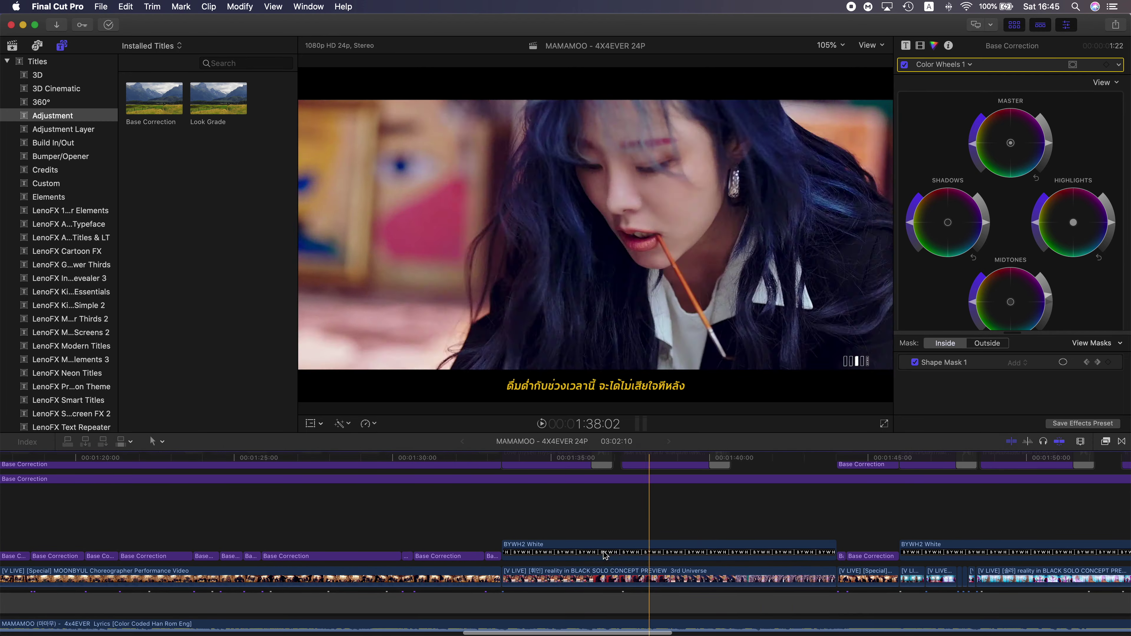
scroll(773, 562, "right", 12)
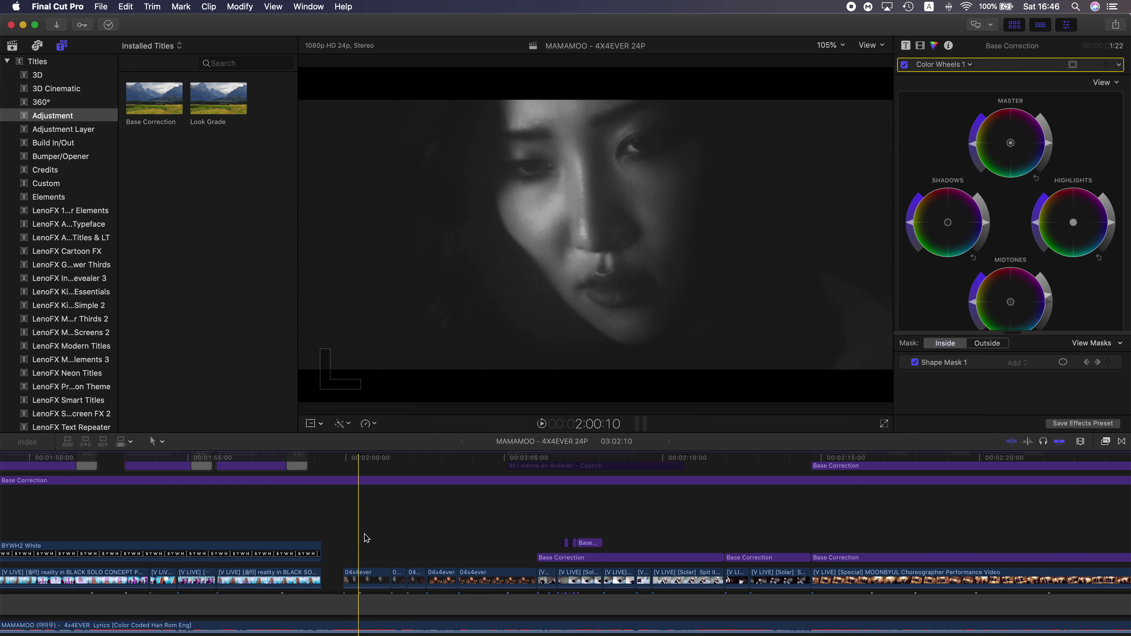
Show the retime editor on the second 04x4ever clip, the short one starting at about 2:01:10
key("super+equal")
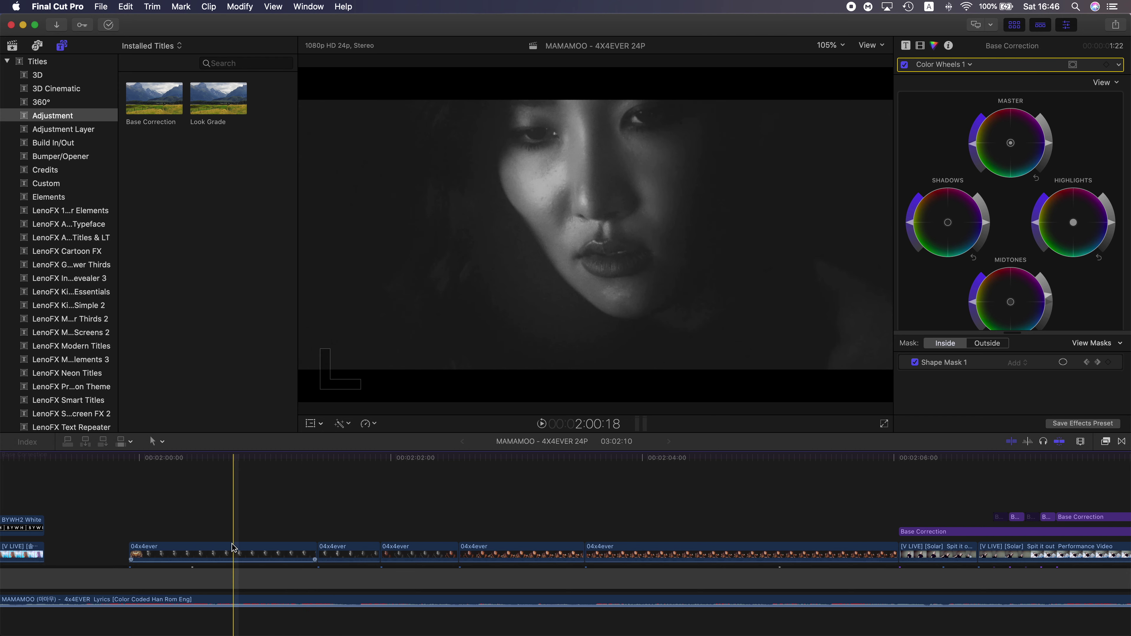
left_click(269, 554)
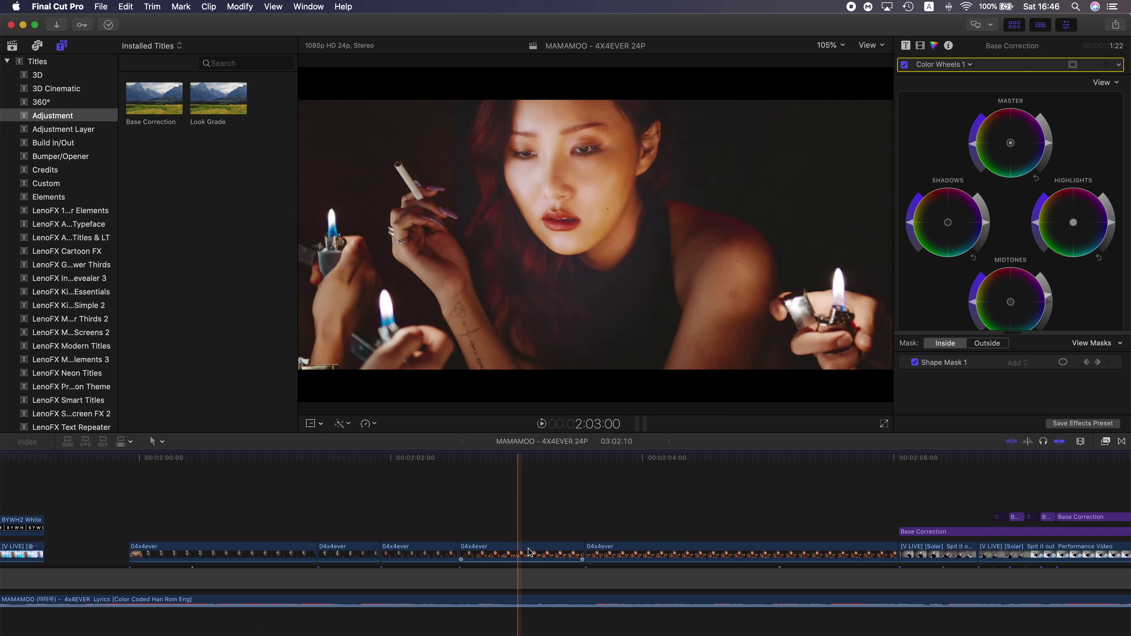
left_click(818, 622)
left_click(315, 596)
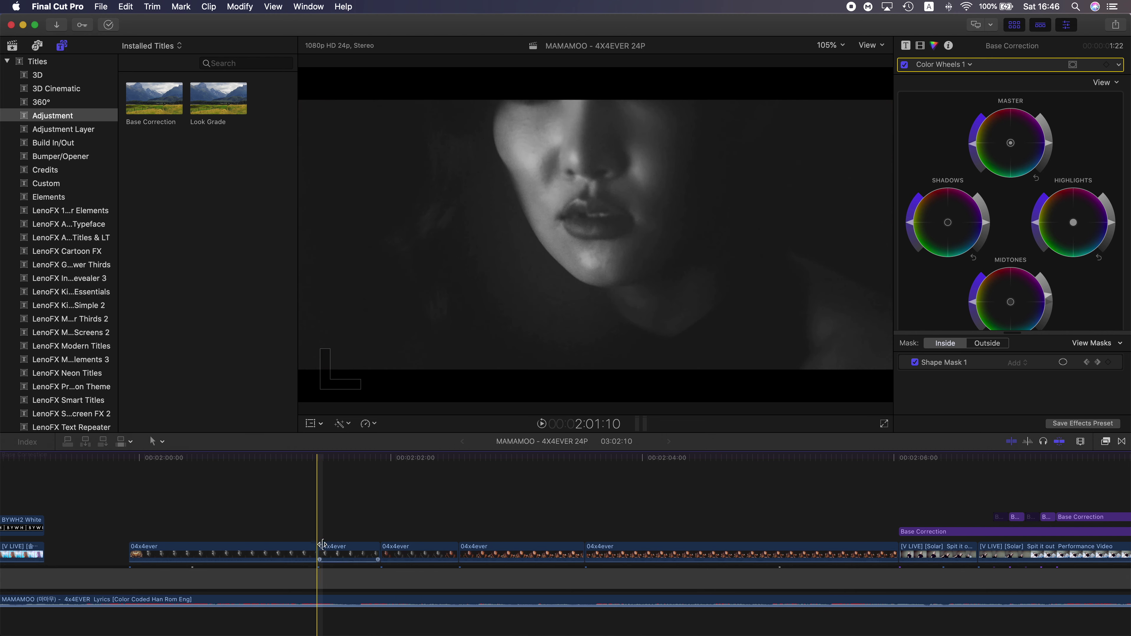
left_click(340, 533)
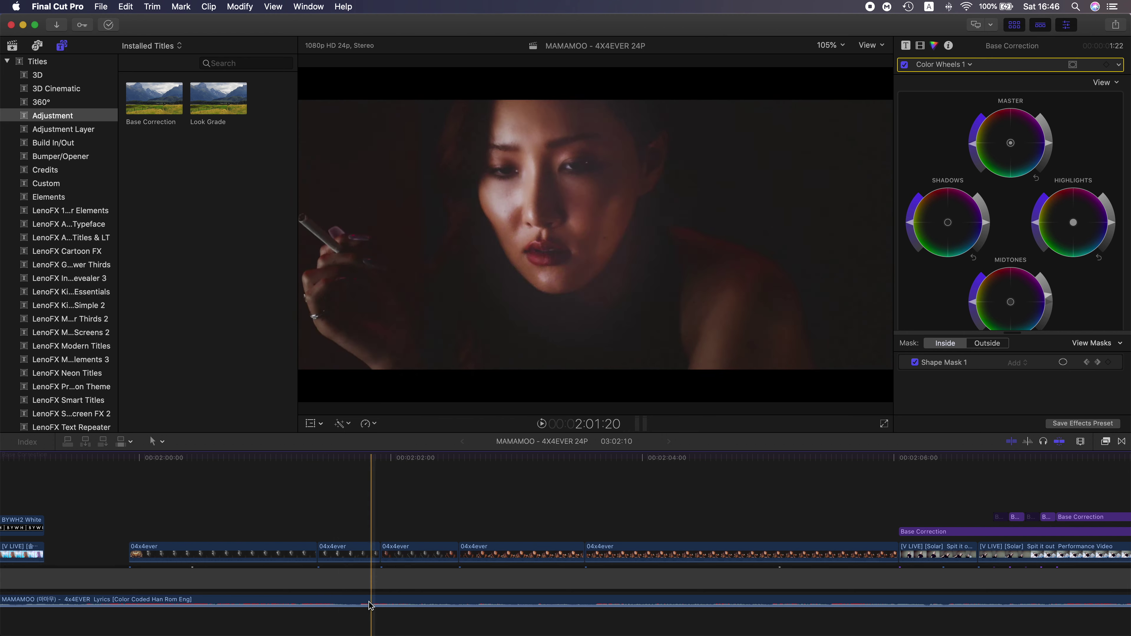
left_click(345, 553)
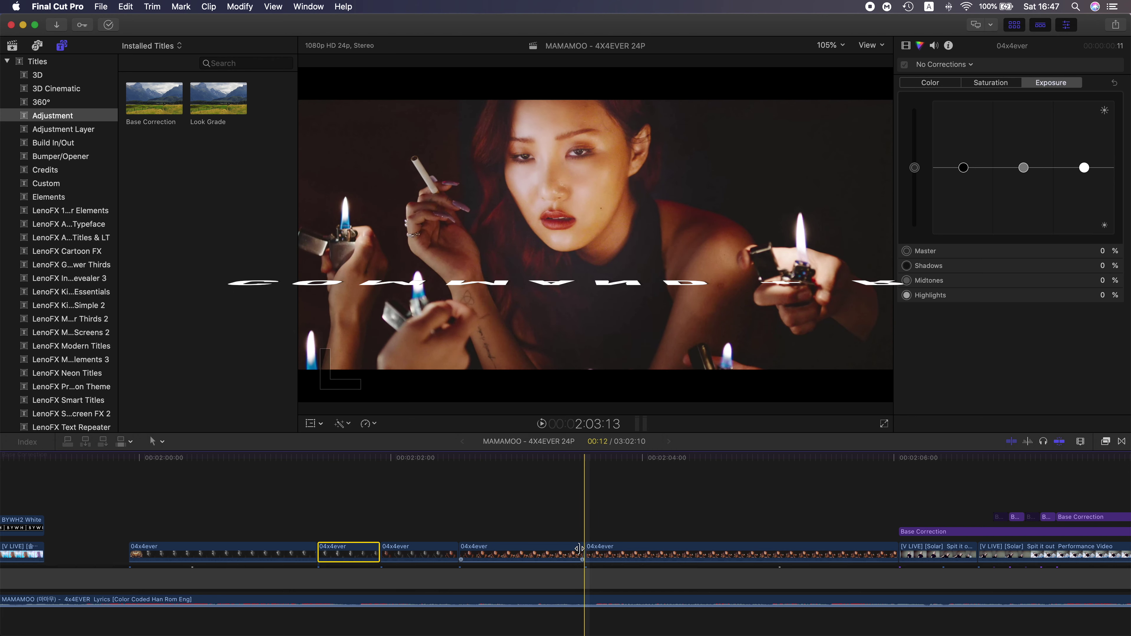
key("super+r")
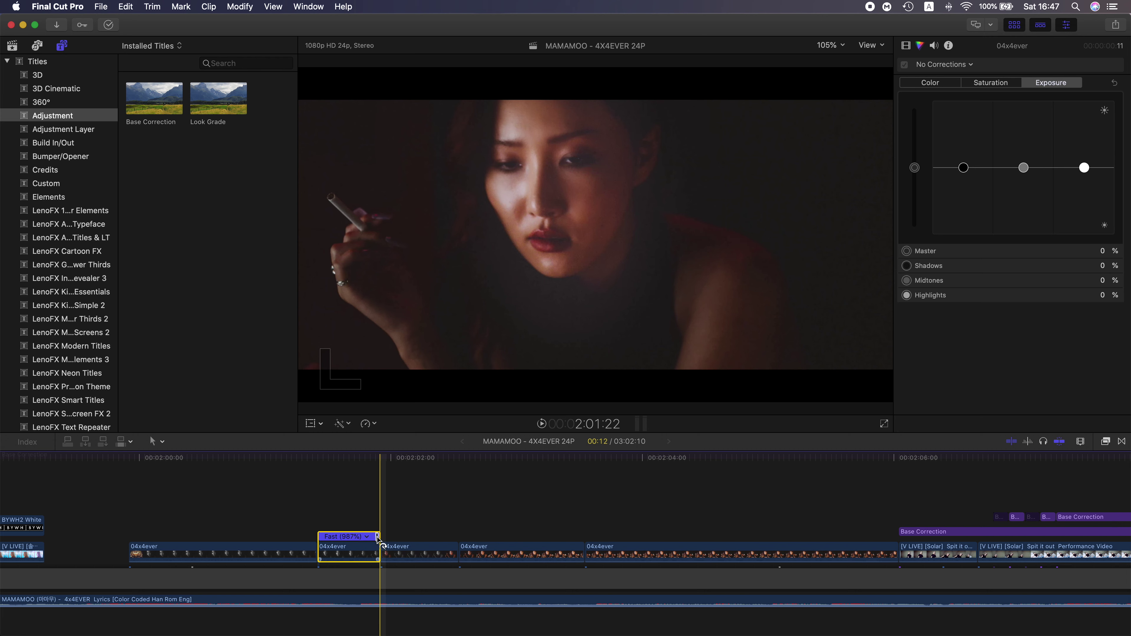
mouse_move(377, 539)
left_mouse_down()
mouse_move(521, 545)
mouse_move(377, 548)
left_mouse_up()
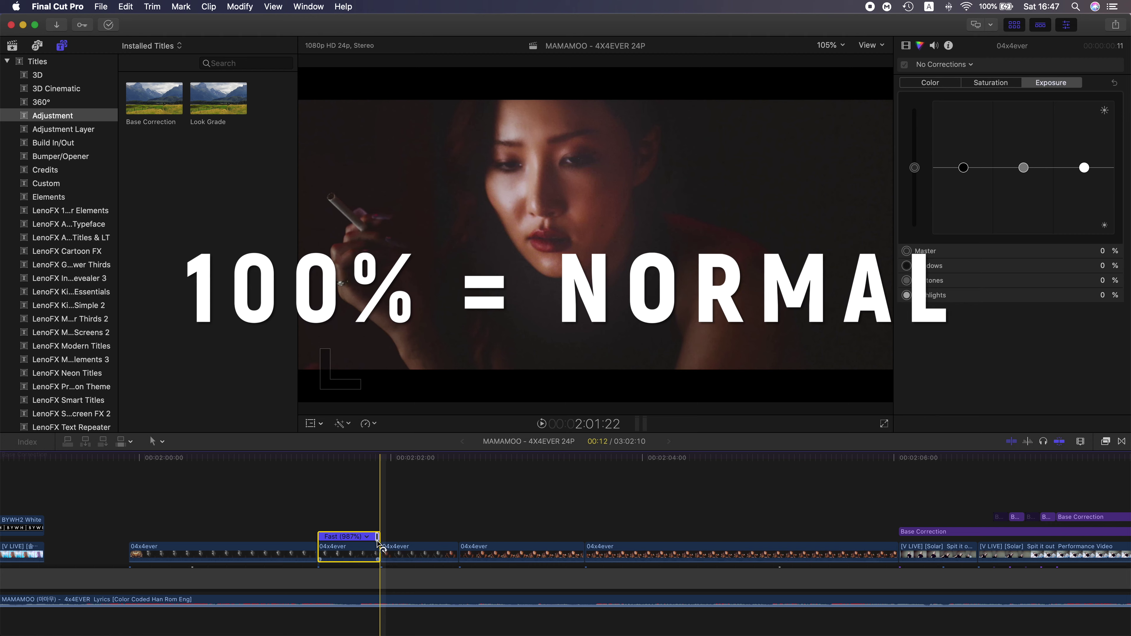
left_click(359, 546)
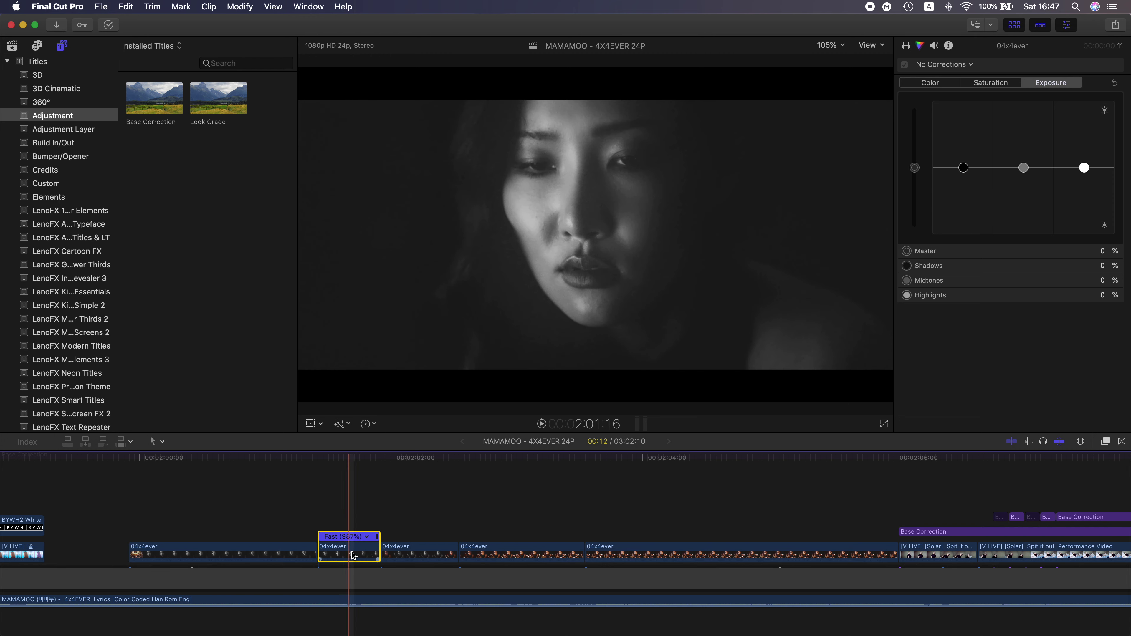
Show the retime editor on the third 04x4ever clip, and select the fourth 04x4ever clip
left_click(410, 553)
left_click(422, 556)
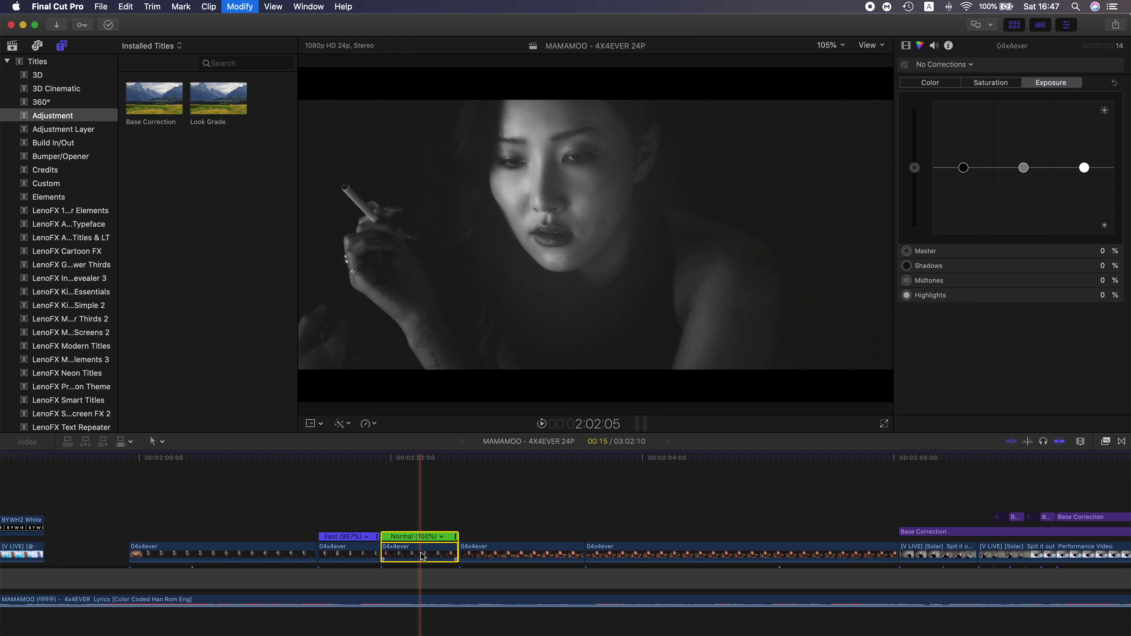
key("space")
left_click(393, 552)
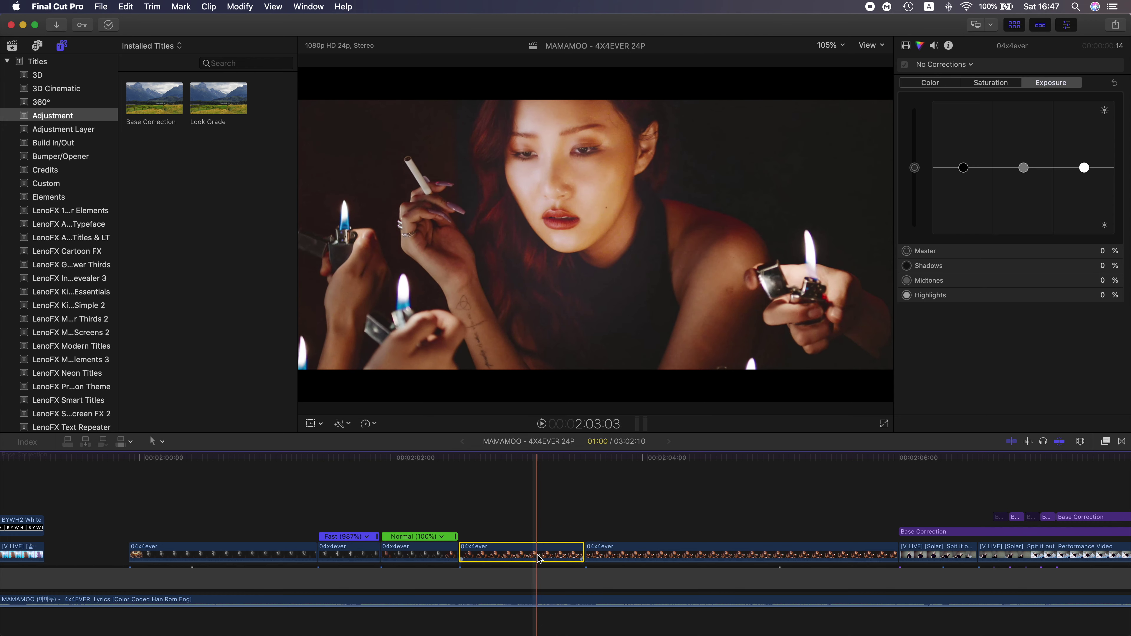
Show the retime editor on the fourth and fifth 04x4ever clips, and leave the full-screen playback
key("super+r")
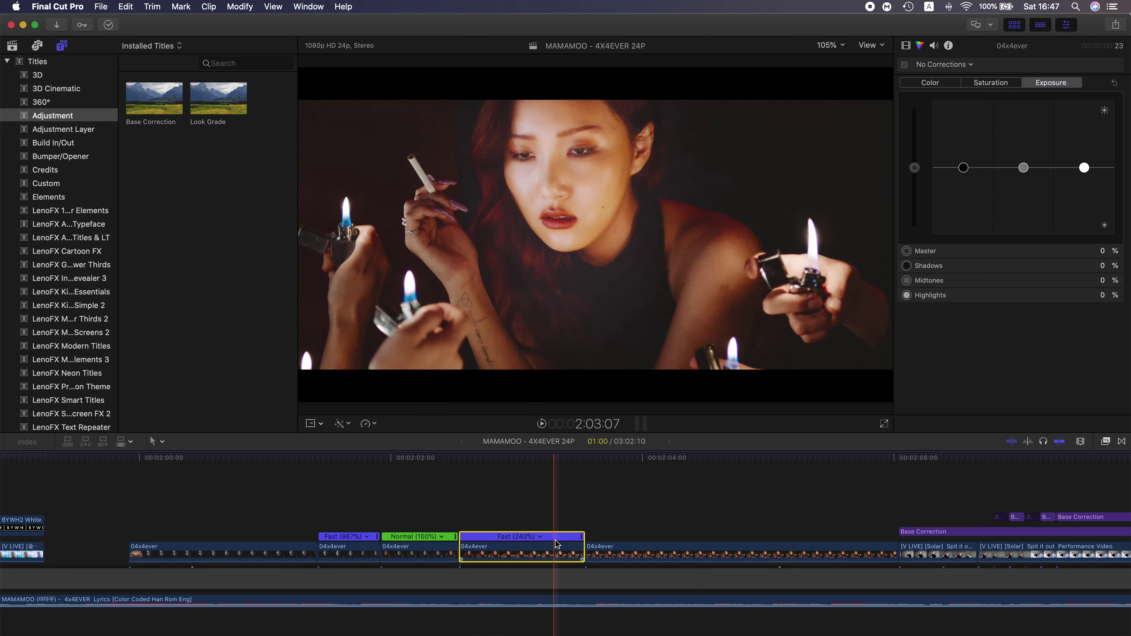
left_click(624, 548)
key("super+r")
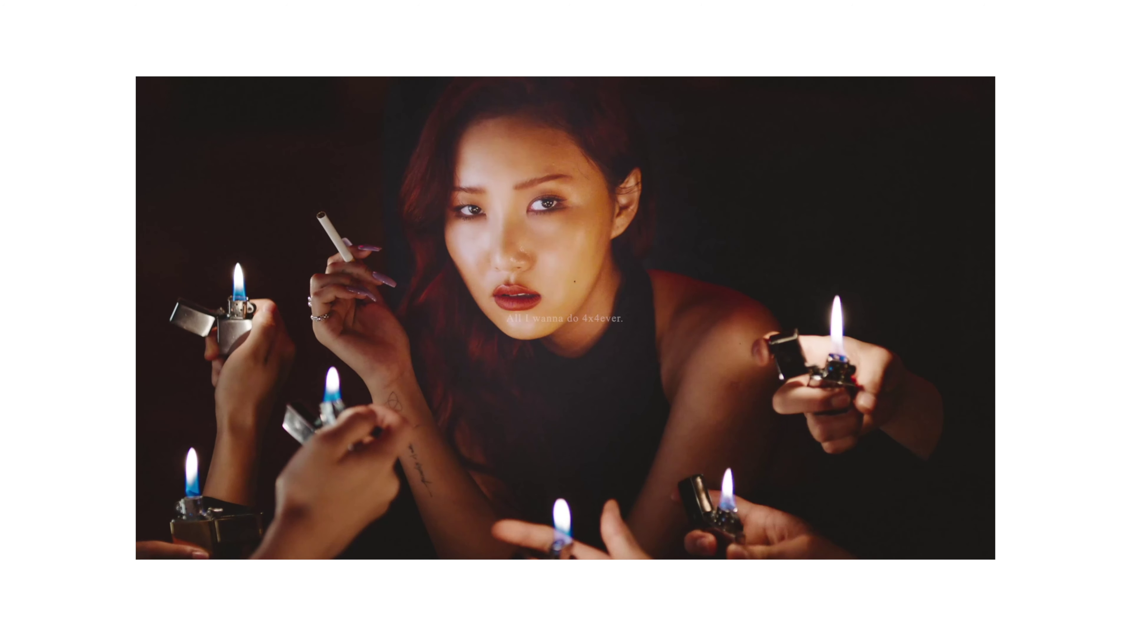
key("Escape")
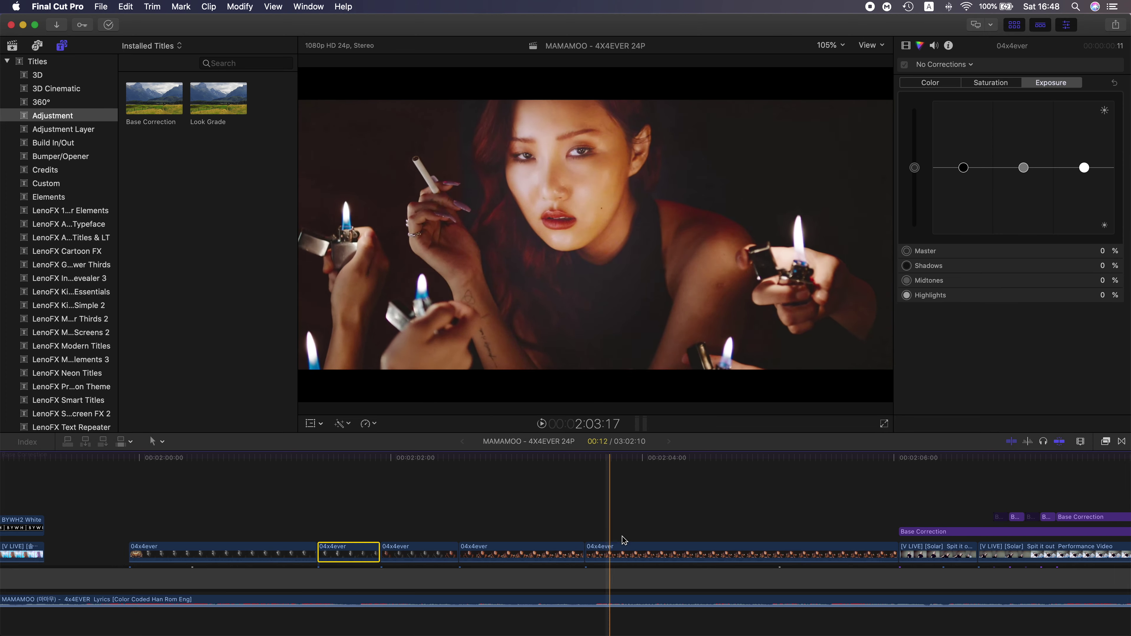
Look over the clips and titles from the 04x4ever section back to about 0:36 and forward to about 1:27
scroll(734, 522, "down", 3)
scroll(734, 522, "down", 3)
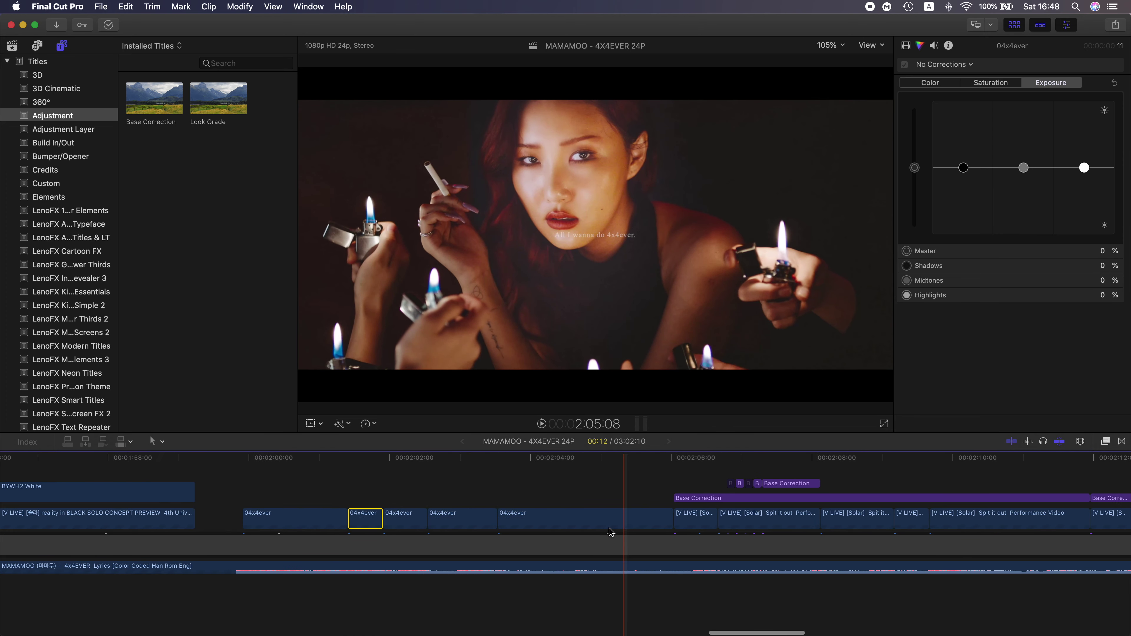
scroll(610, 531, "down", 5)
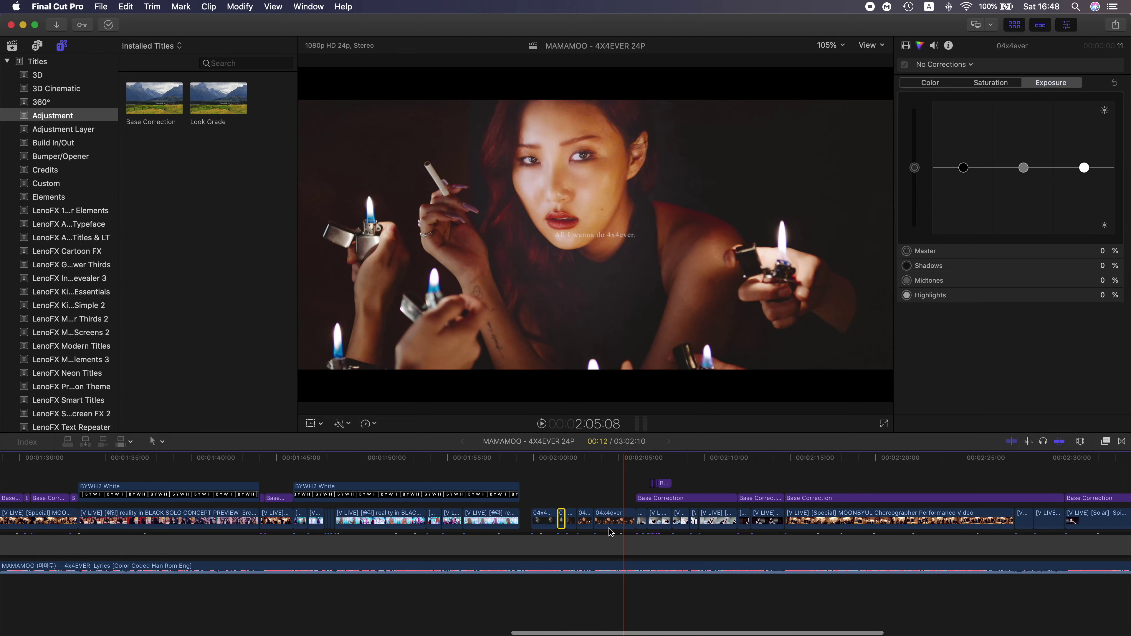
scroll(269, 551, "left", 10)
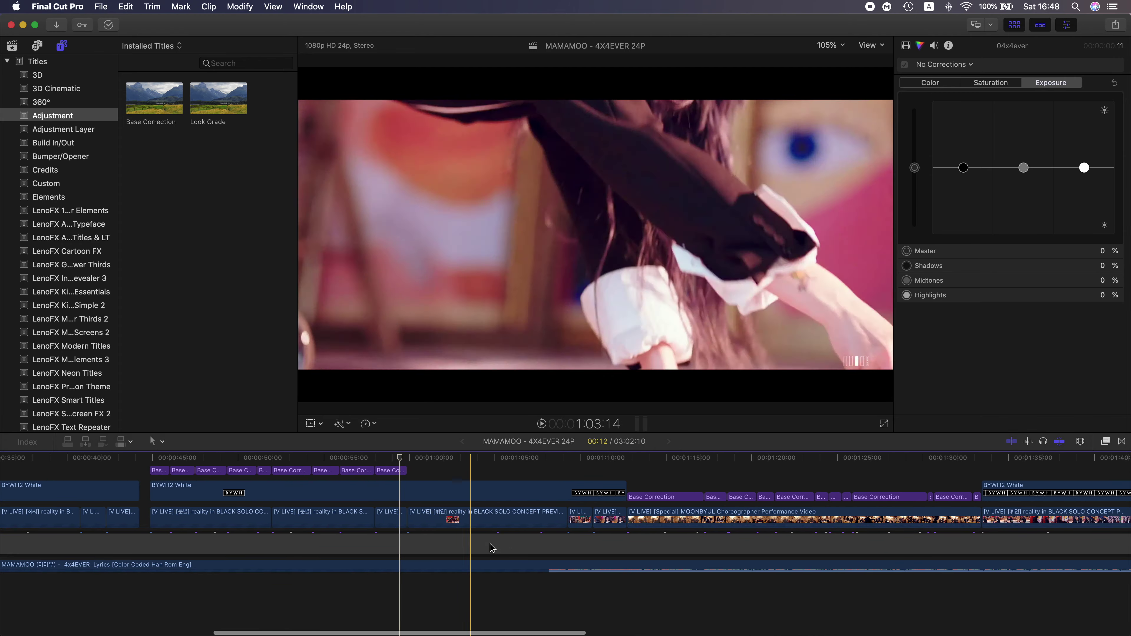
scroll(356, 551, "left", 8)
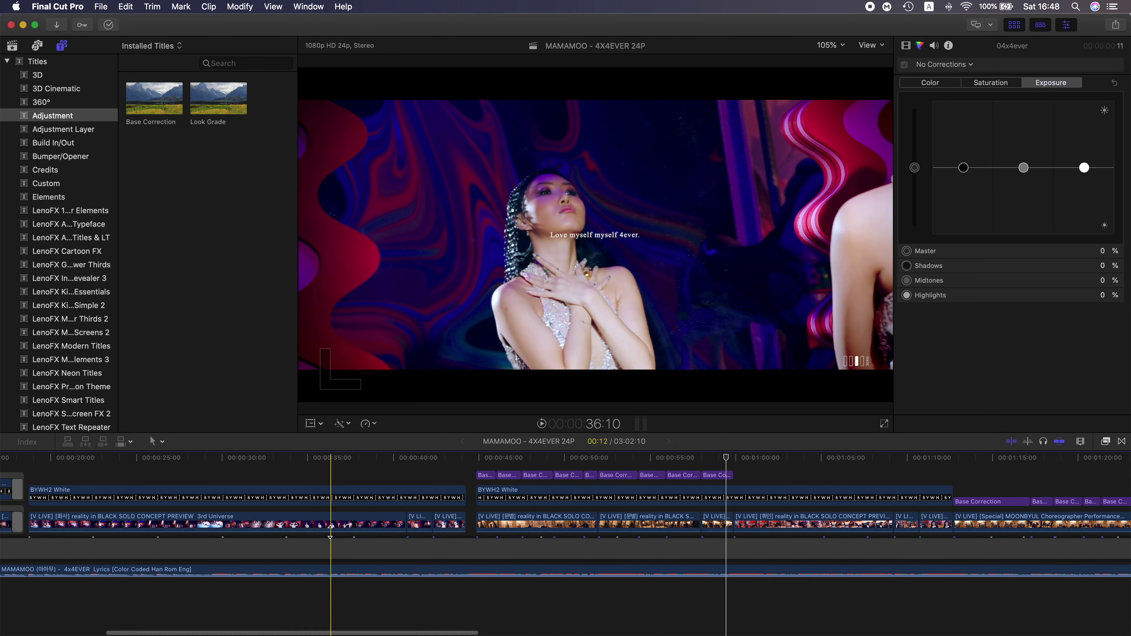
key("super+equal")
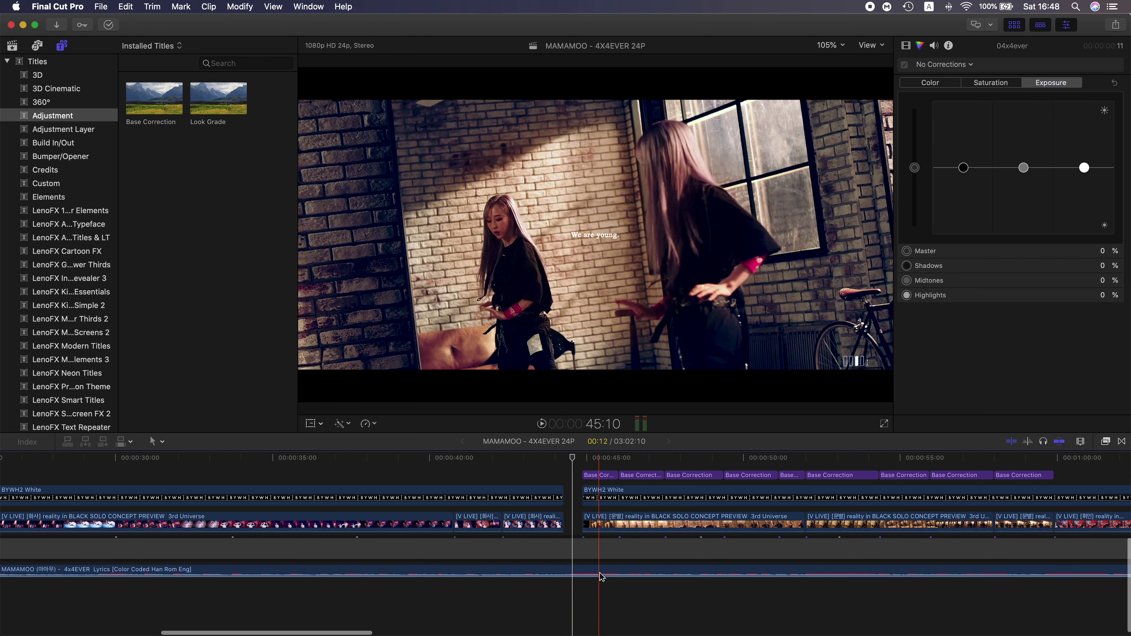
key("super+minus")
key("super+minus")
key("super+minus")
scroll(599, 568, "right", 10)
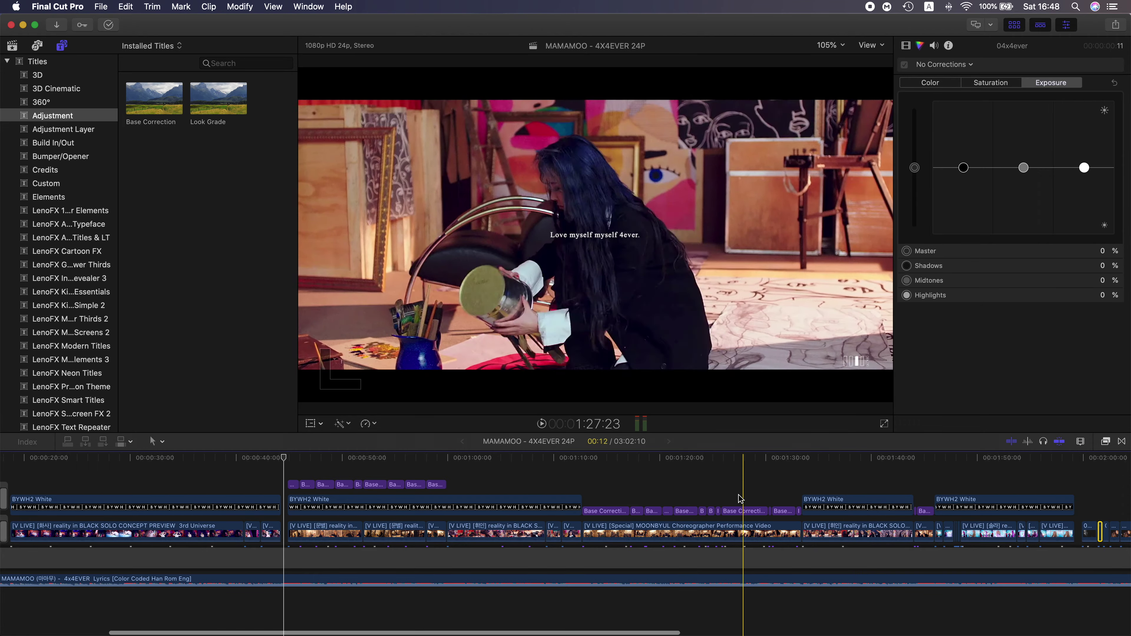
Place the playhead at about 1:40:16, clear the clip selection, and look over the BYWH2 White and Base Correction titles around it
left_click(886, 489)
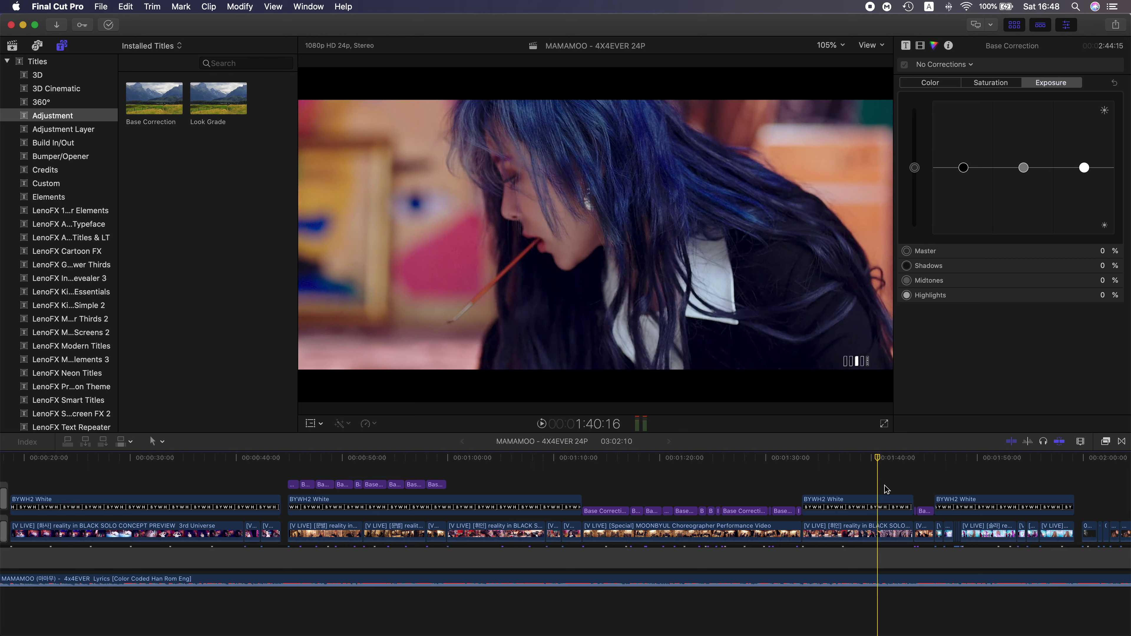
scroll(886, 489, "right", 5)
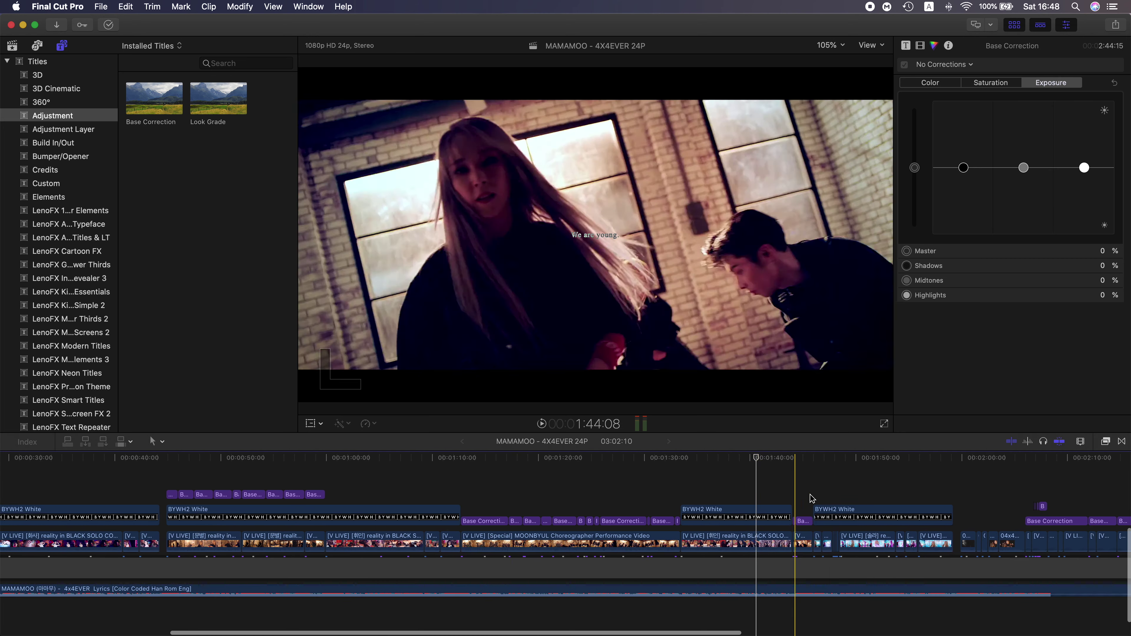
key("super+equal")
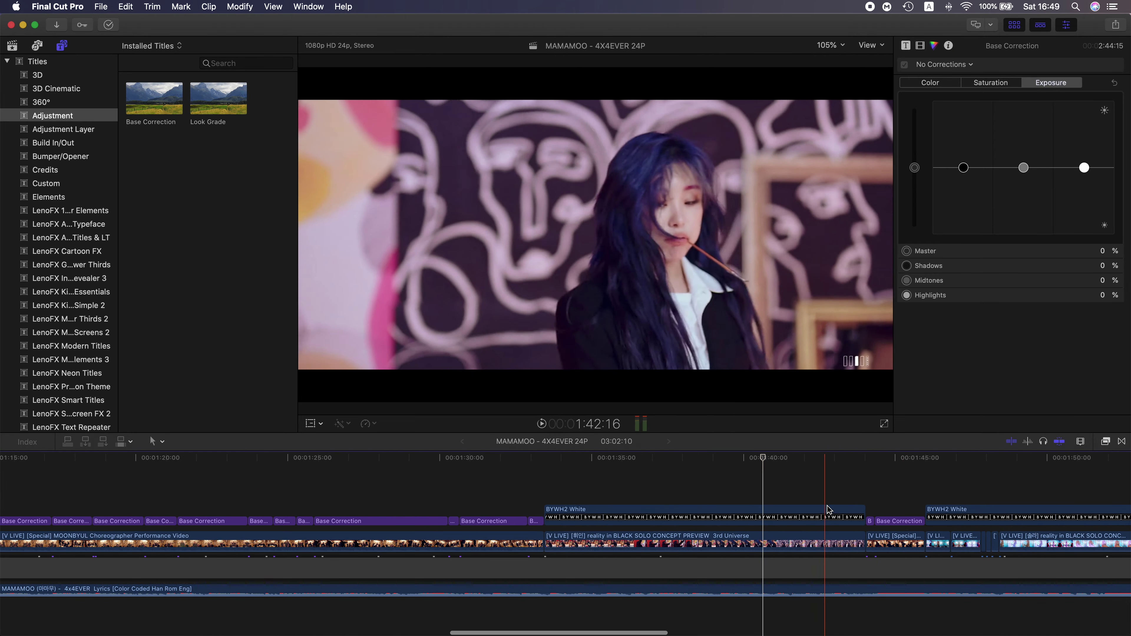
key("super+minus")
key("super+minus")
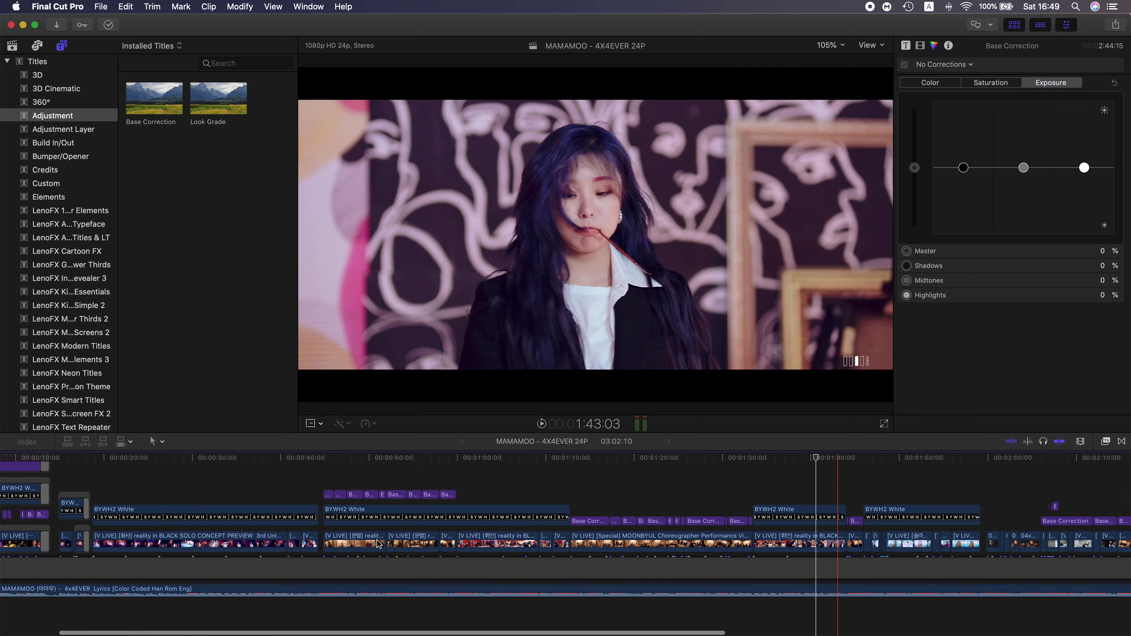
scroll(846, 539, "right", 5)
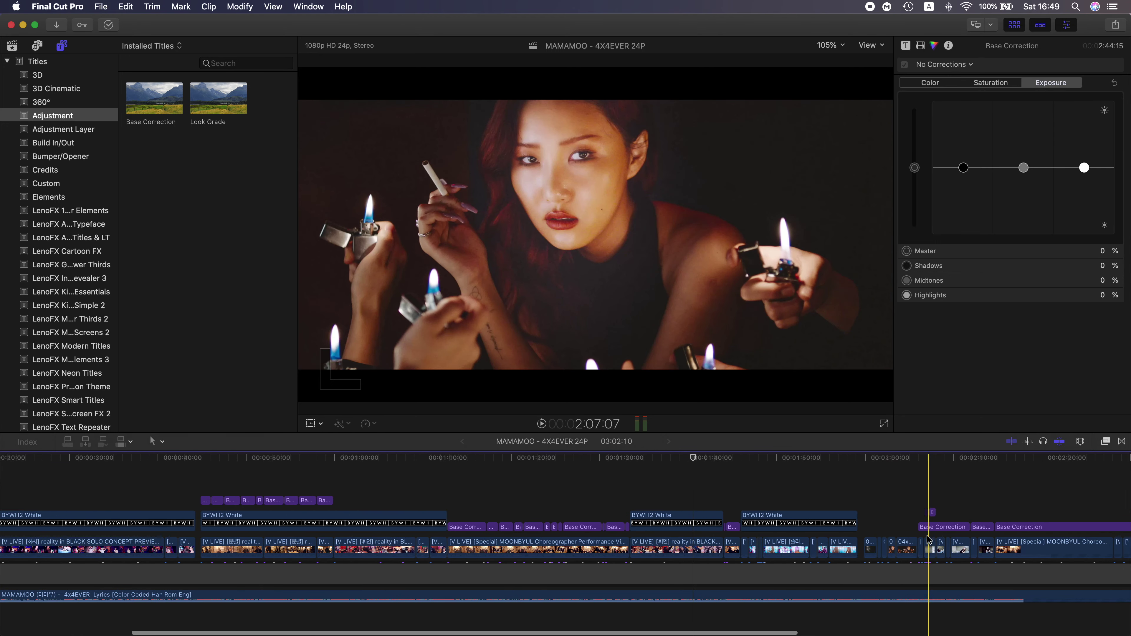
scroll(917, 539, "right", 1)
scroll(943, 538, "left", 8)
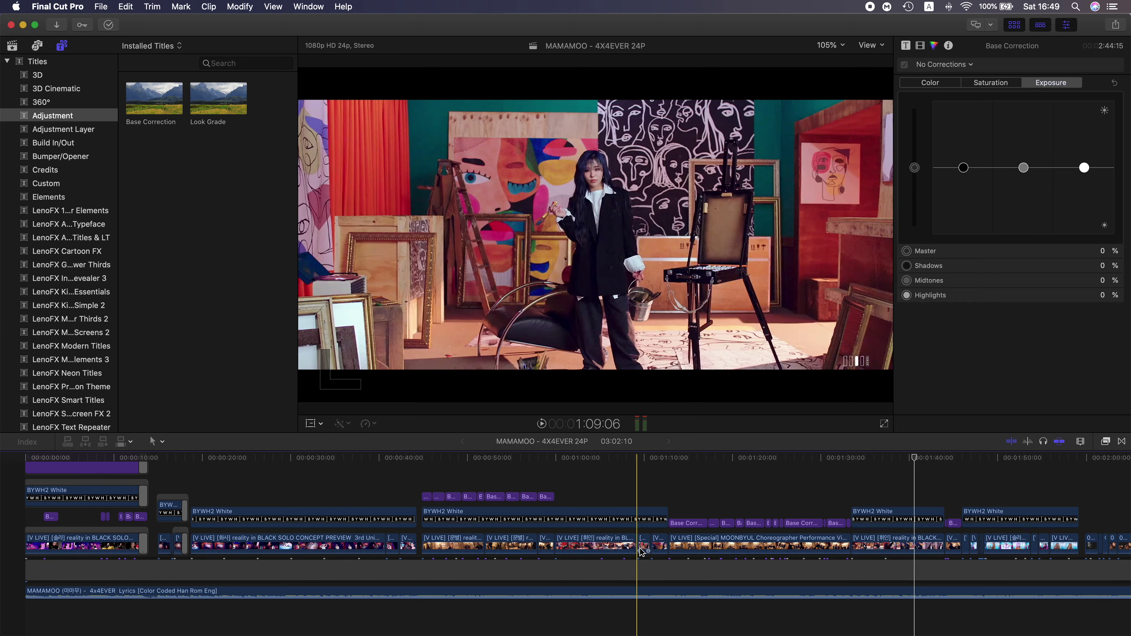
scroll(758, 544, "right", 5)
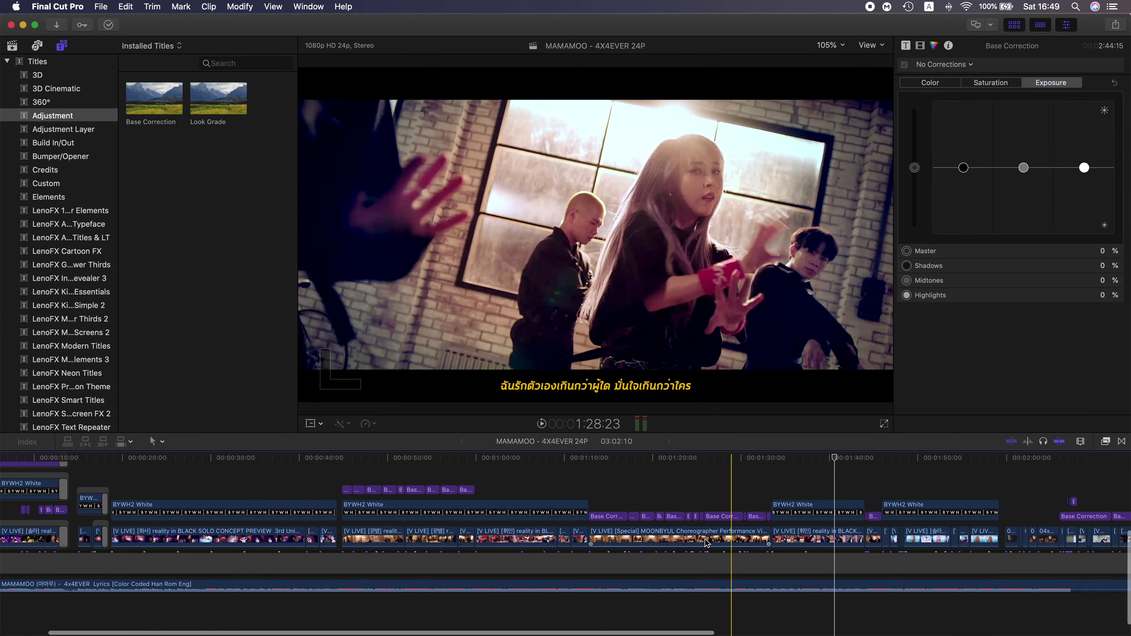
scroll(776, 537, "right", 8)
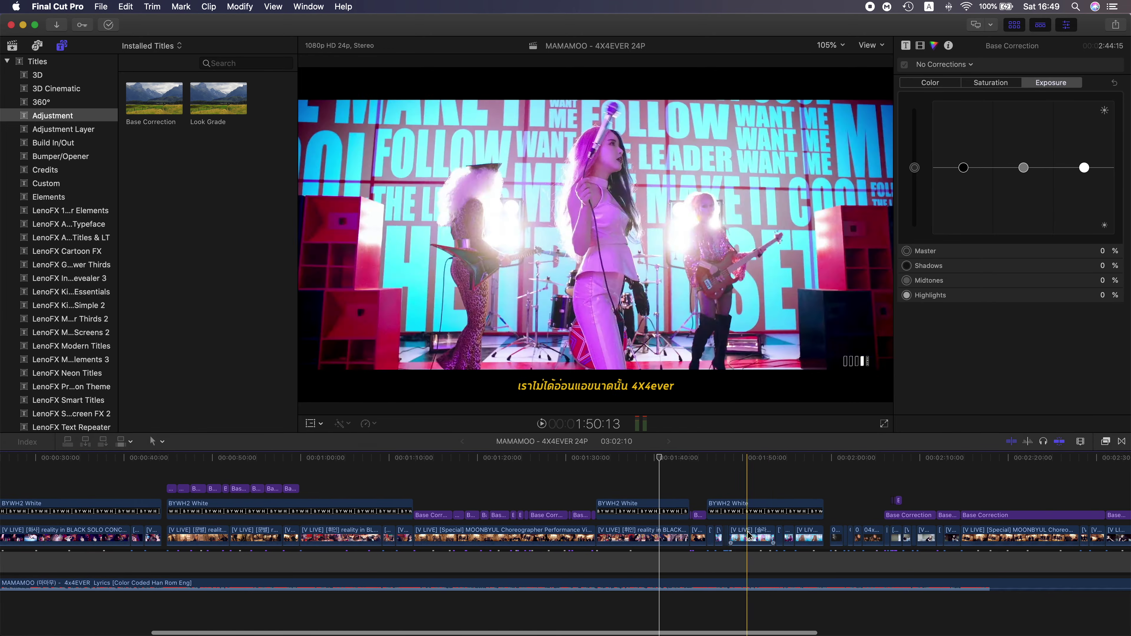
Examine the Base Correction titles over the MOONBYUL and Solar performance clips between about 1:43 and 2:16
scroll(700, 530, "up", 6)
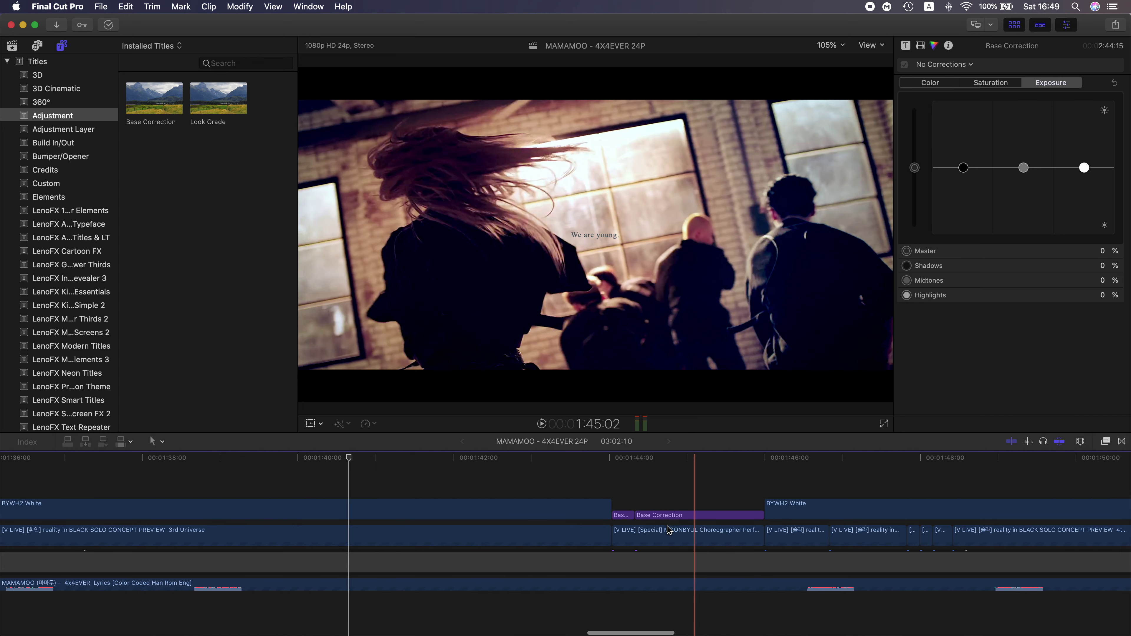
scroll(620, 531, "down", 5)
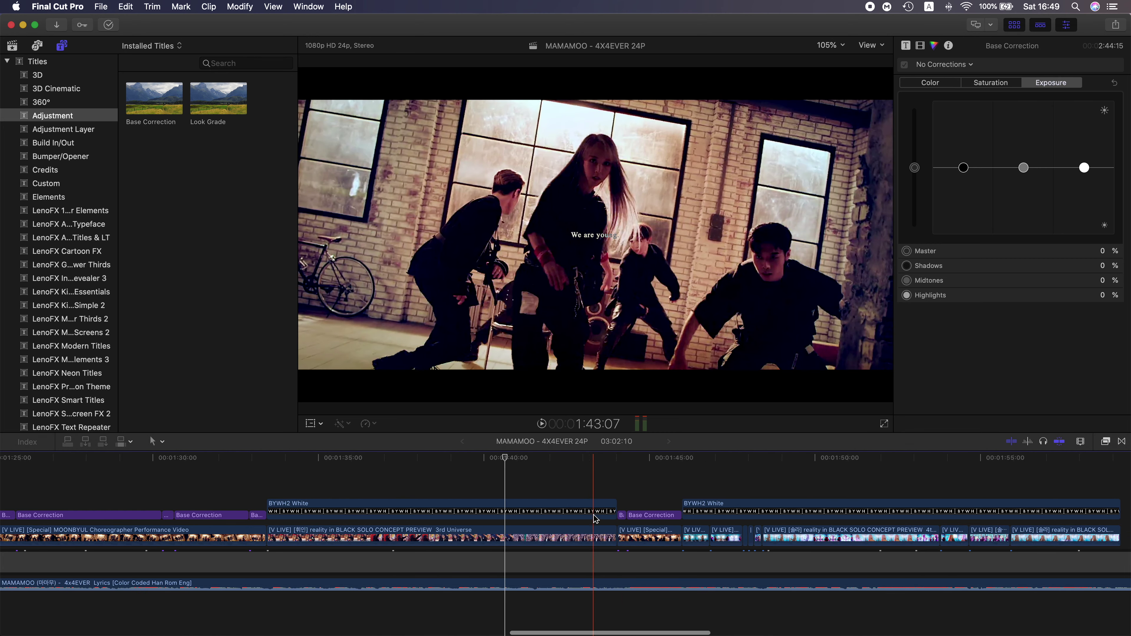
scroll(759, 519, "right", 10)
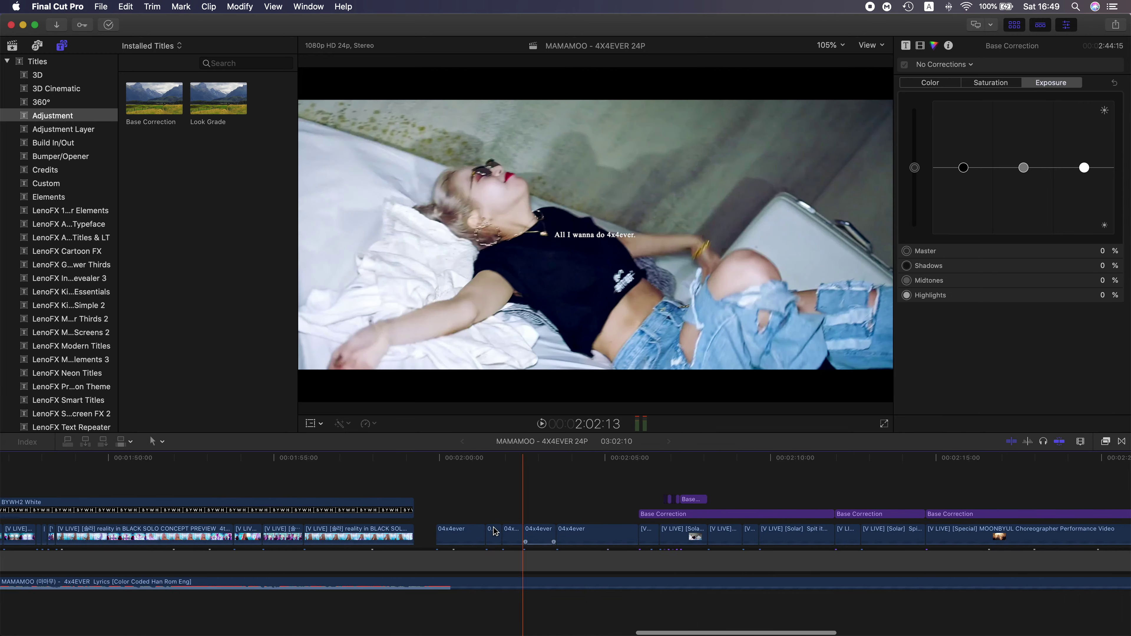
scroll(554, 532, "right", 3)
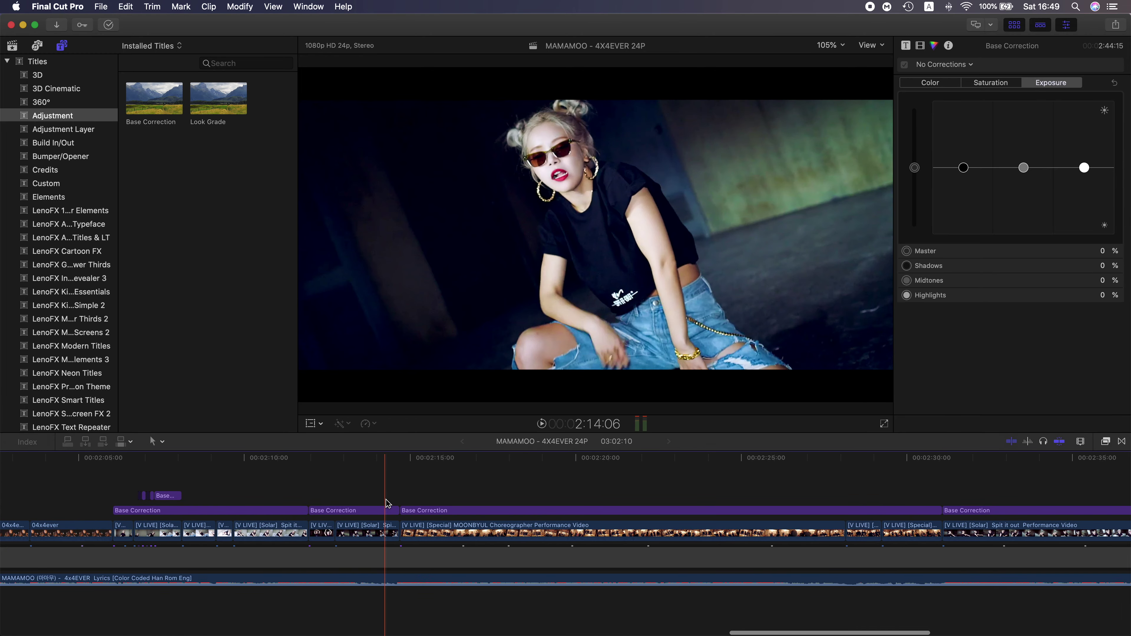
scroll(402, 497, "up", 5)
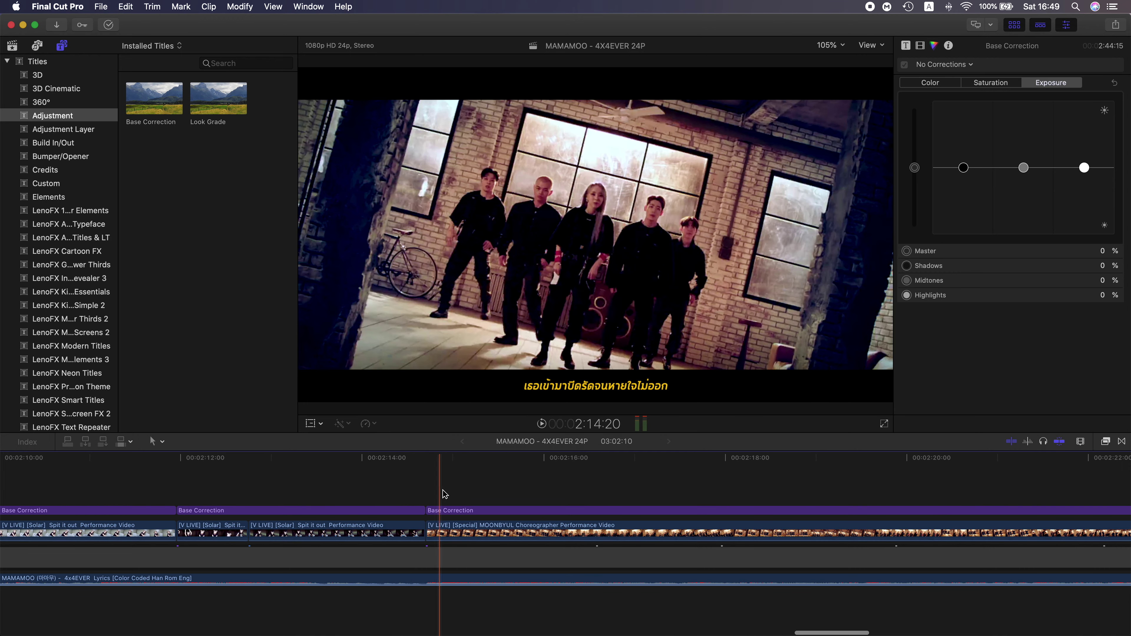
scroll(421, 493, "up", 2)
scroll(421, 494, "up", 2)
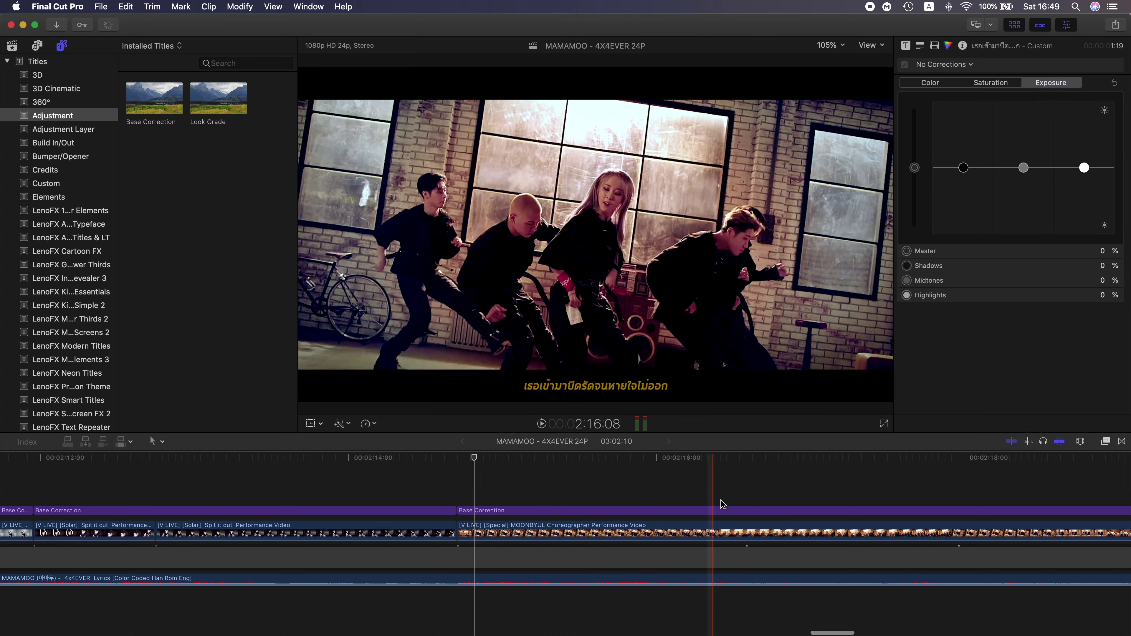
key("super+minus")
key("super+minus")
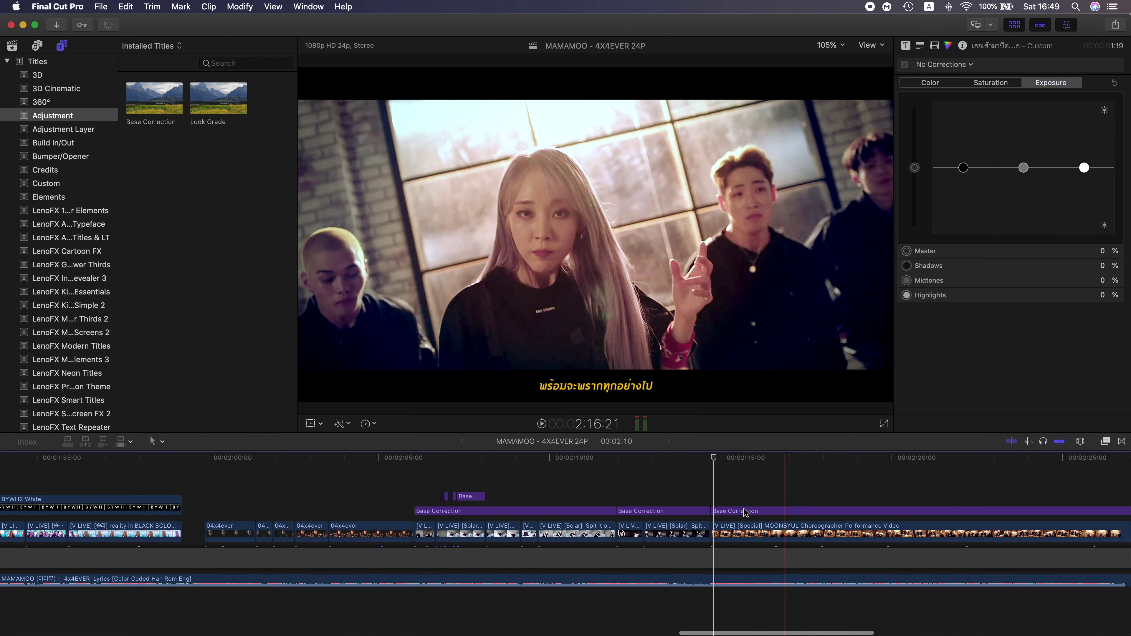
scroll(746, 512, "right", 5)
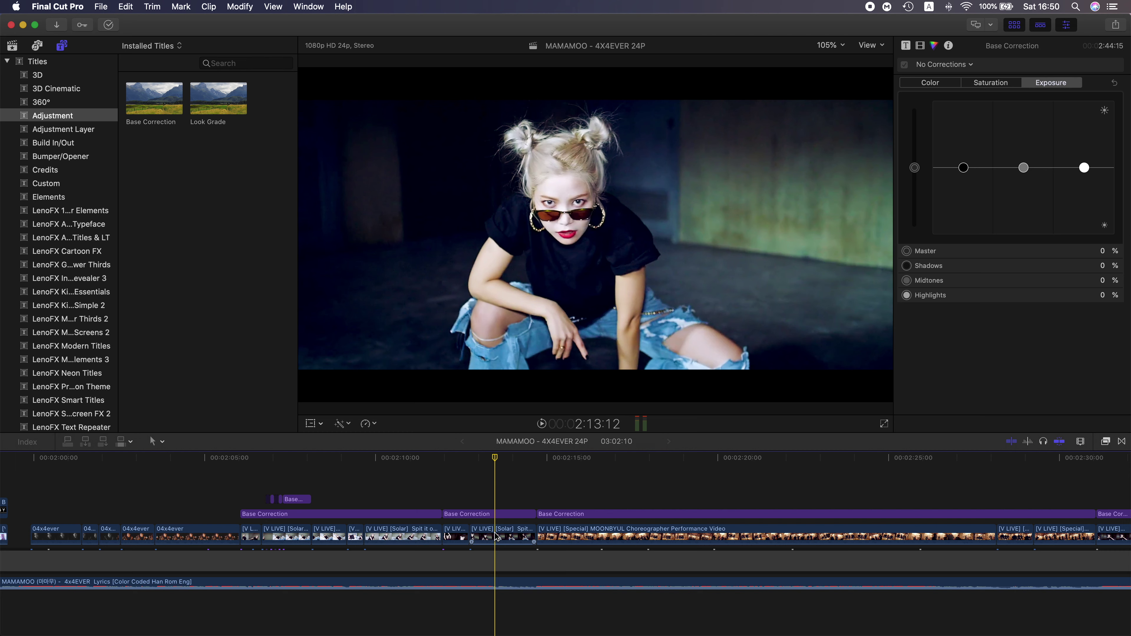
Examine the stacked Base Correction titles and the final BYWH2 White clip near the end of the timeline, from about 2:40 to 3:01
key("super+minus")
key("super+minus")
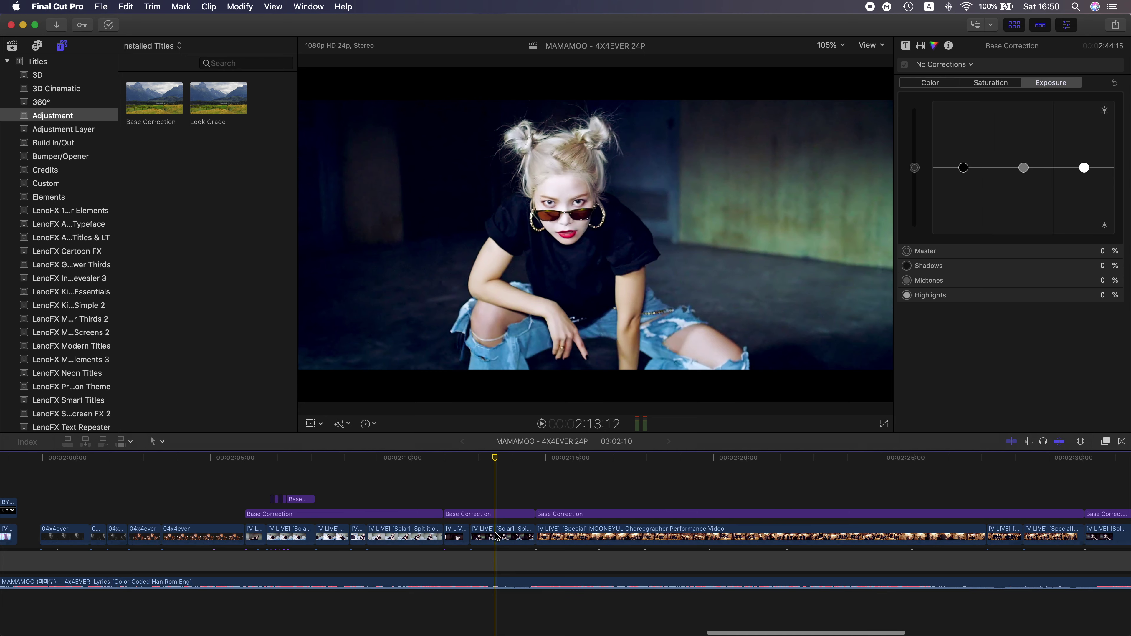
scroll(497, 534, "right", 5)
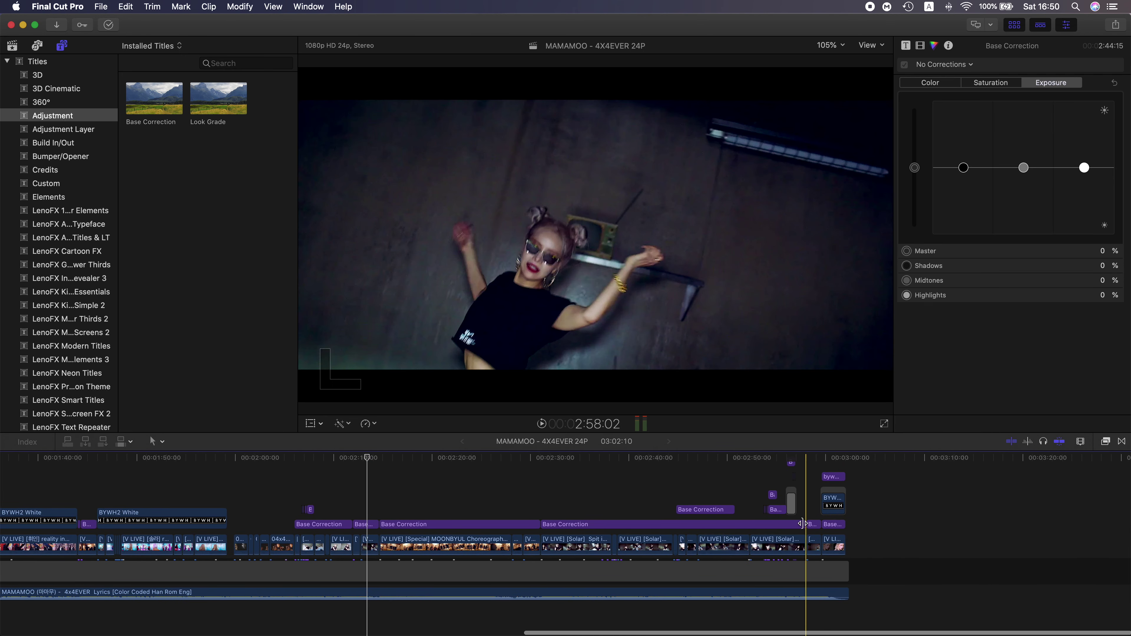
key("super+equal")
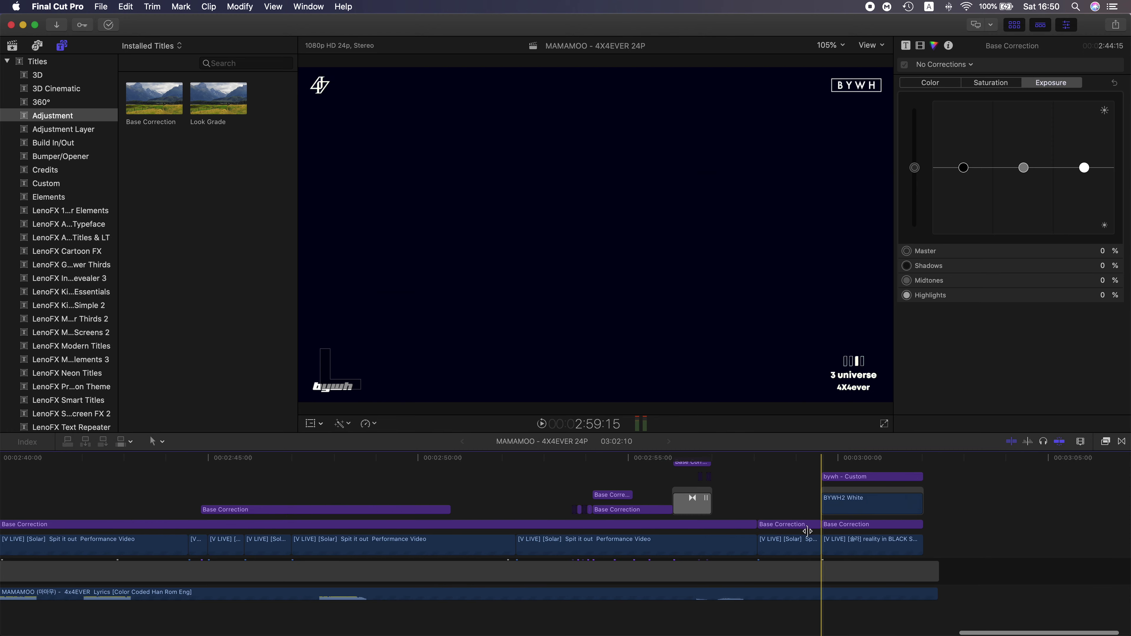
key("super+equal")
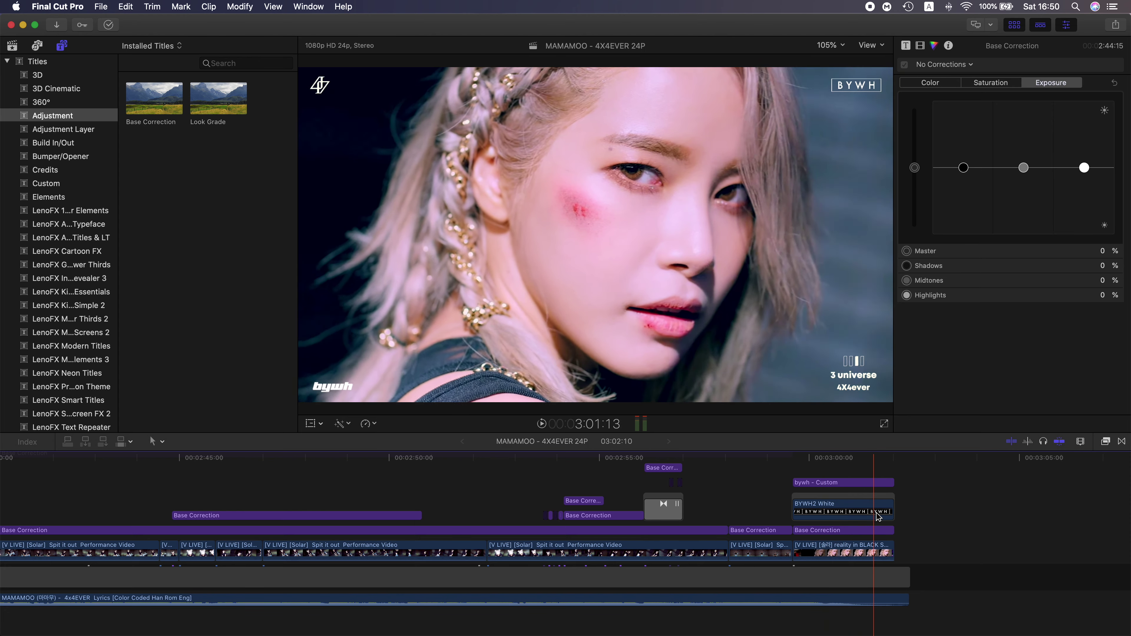
scroll(877, 521, "down", 1)
scroll(877, 516, "down", 3)
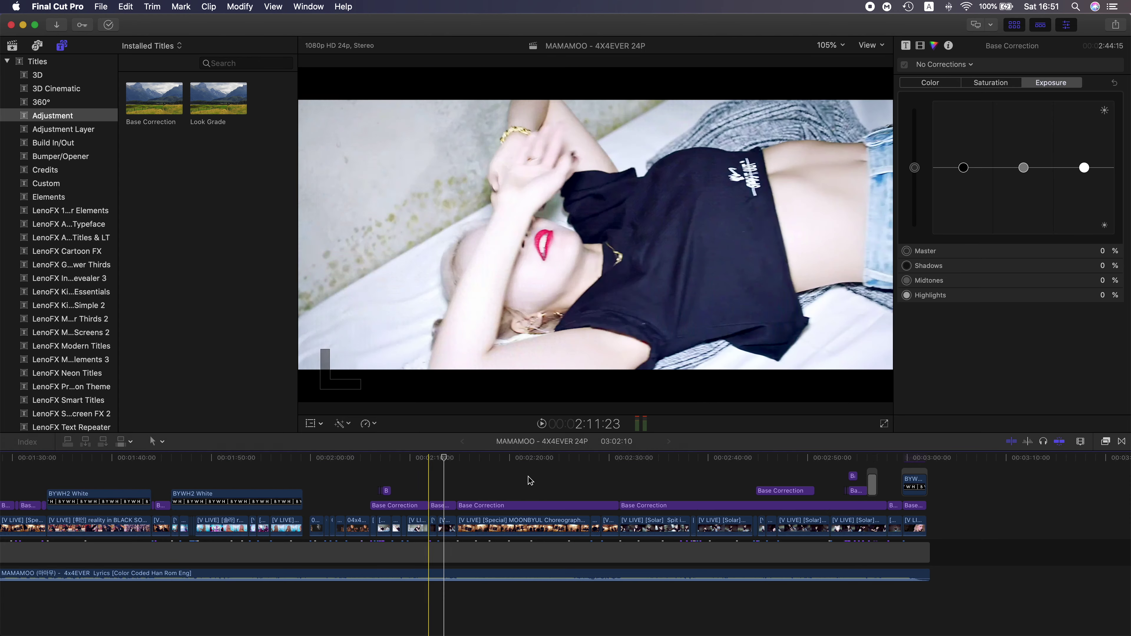
Select the Base Correction title over the last clip at about 3:01:04 and toggle it to compare its Color Wheels correction
scroll(920, 472, "up", 4)
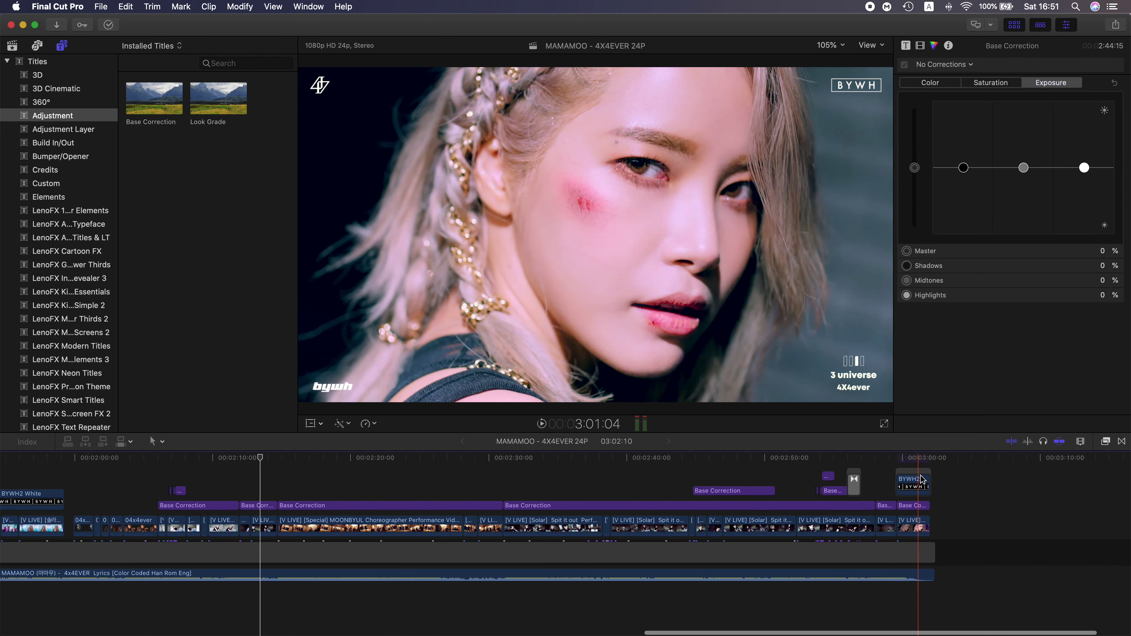
scroll(921, 483, "up", 2)
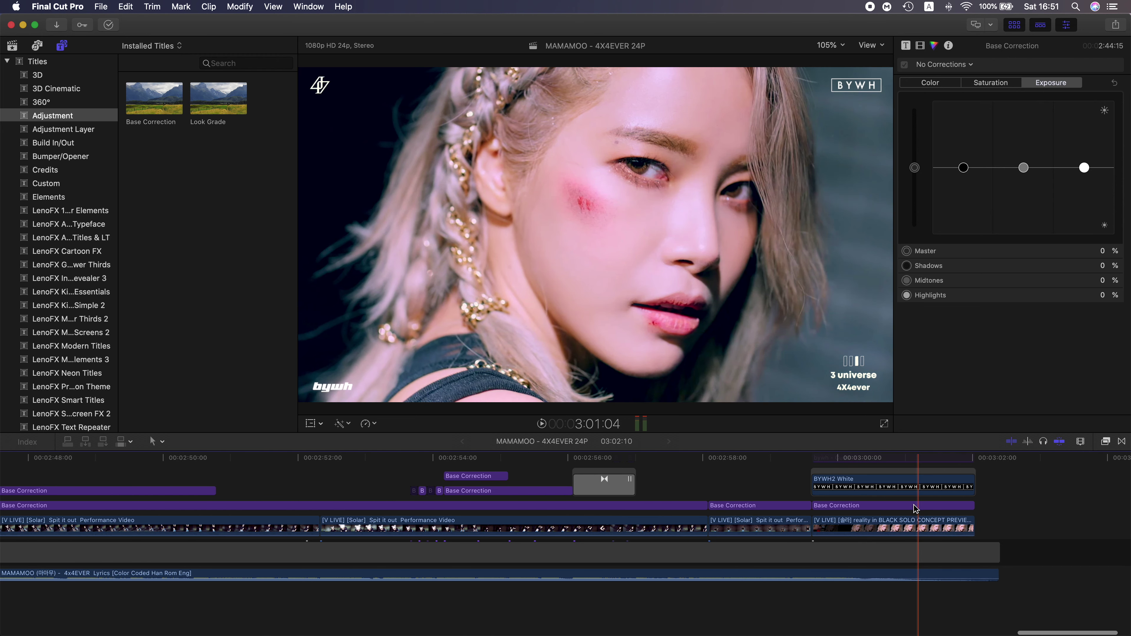
key("v")
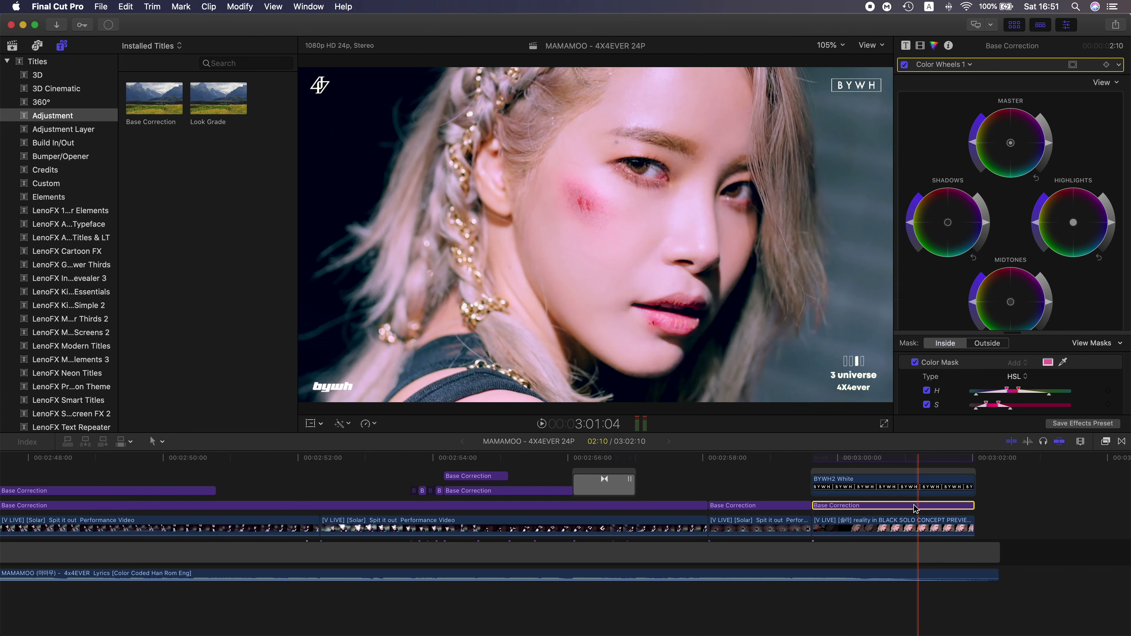
scroll(926, 512, "down", 4)
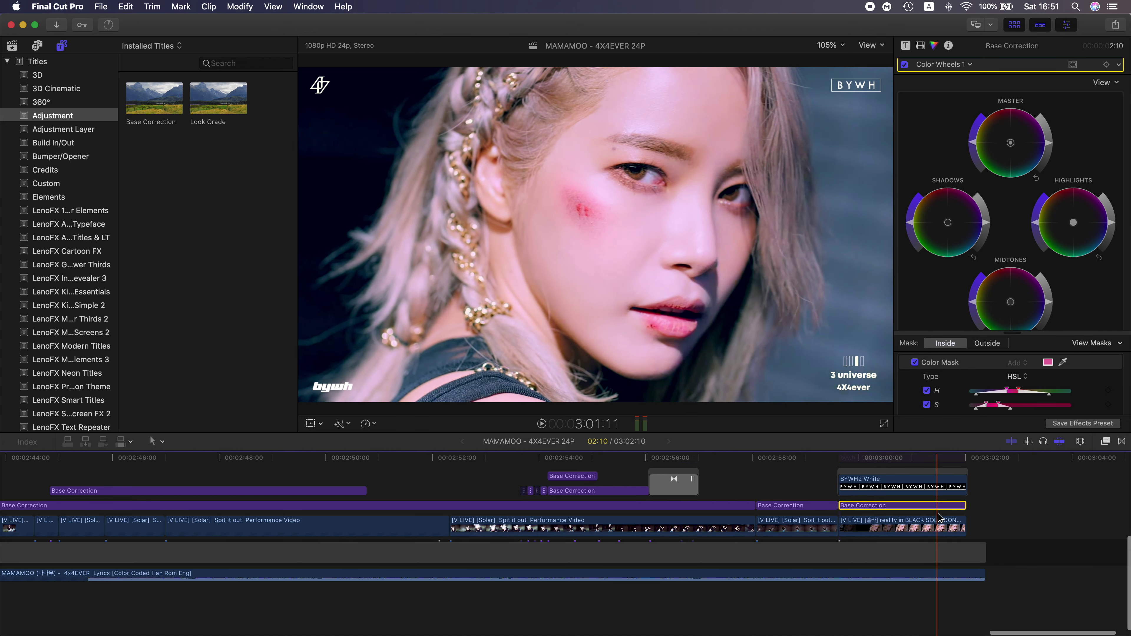
scroll(939, 516, "down", 5)
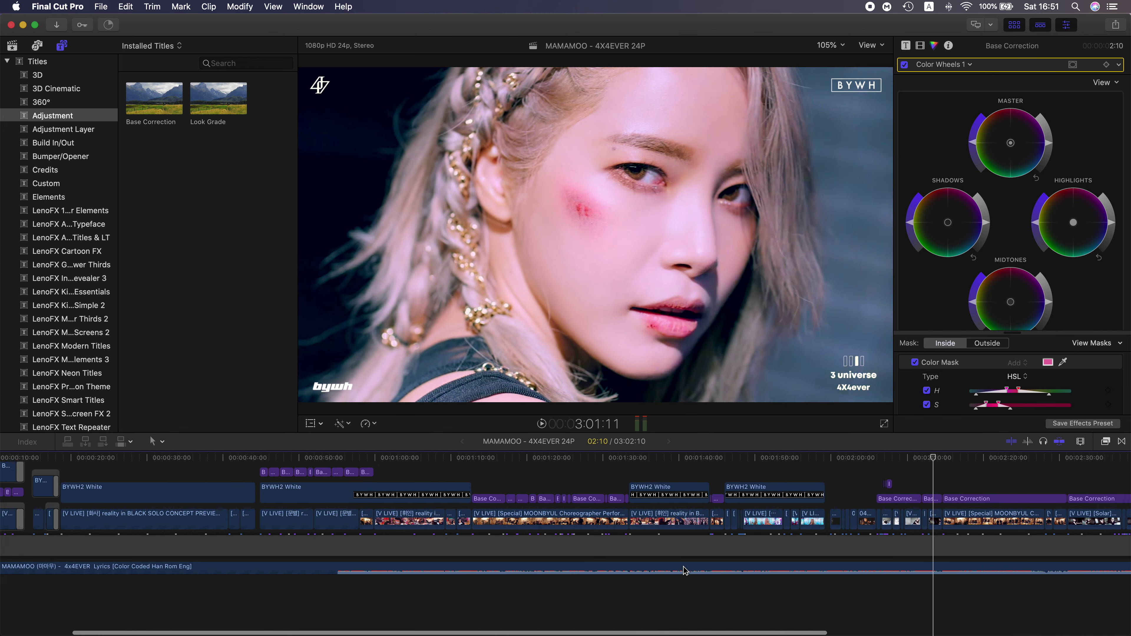
Select the longest 4X4EVER title at about 2:39:09 and show its video compositing settings
scroll(698, 571, "down", 2)
scroll(845, 566, "up", 5)
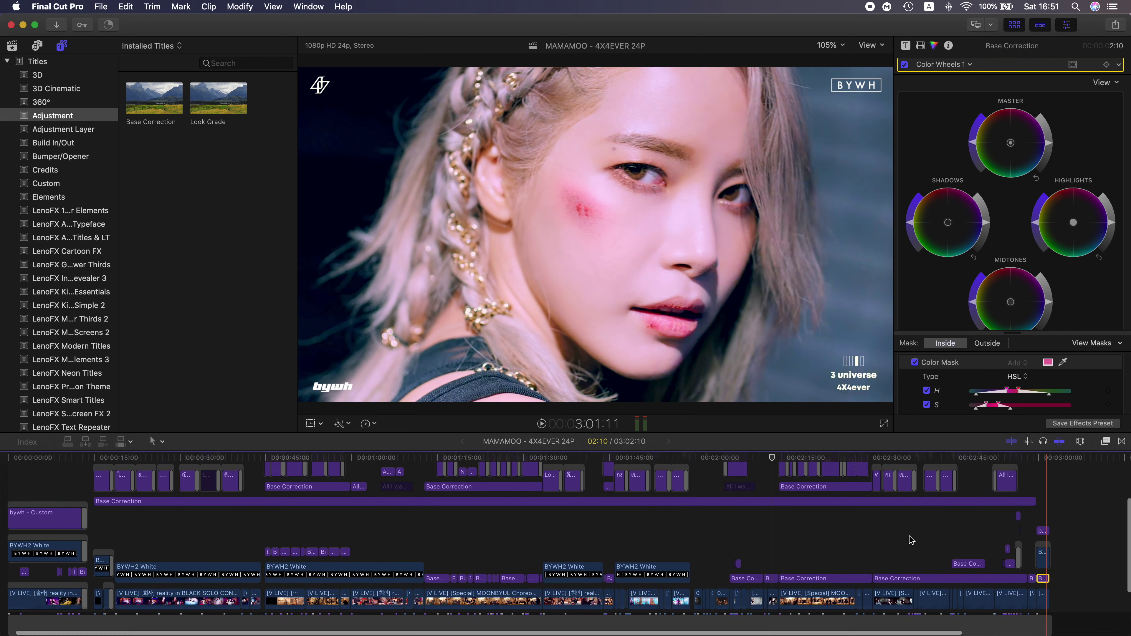
scroll(868, 566, "up", 1)
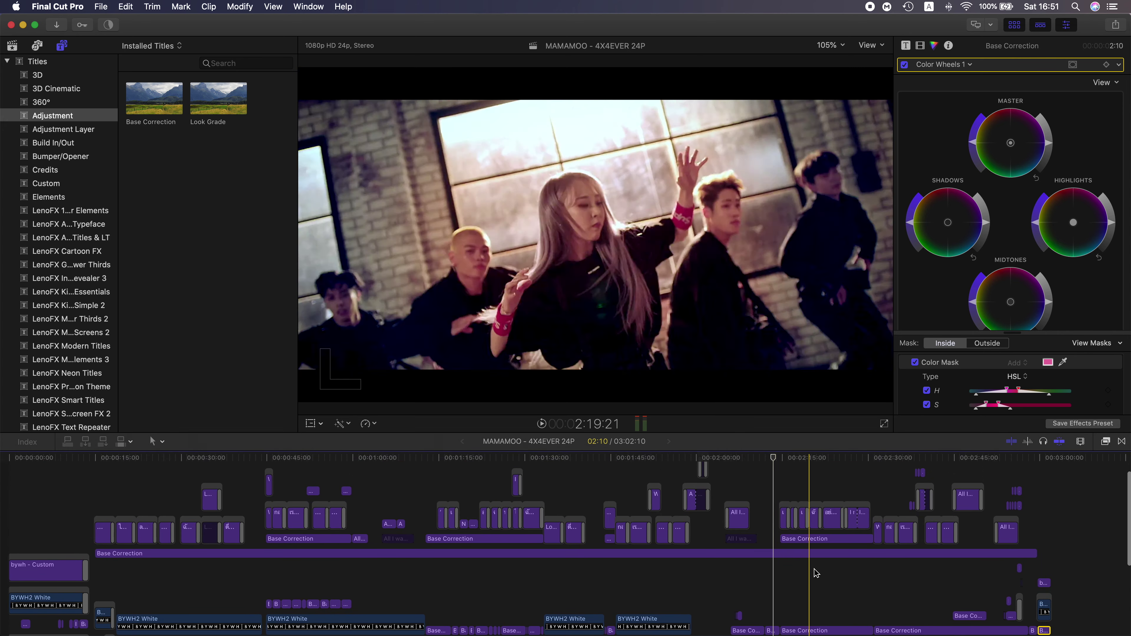
scroll(829, 574, "up", 5)
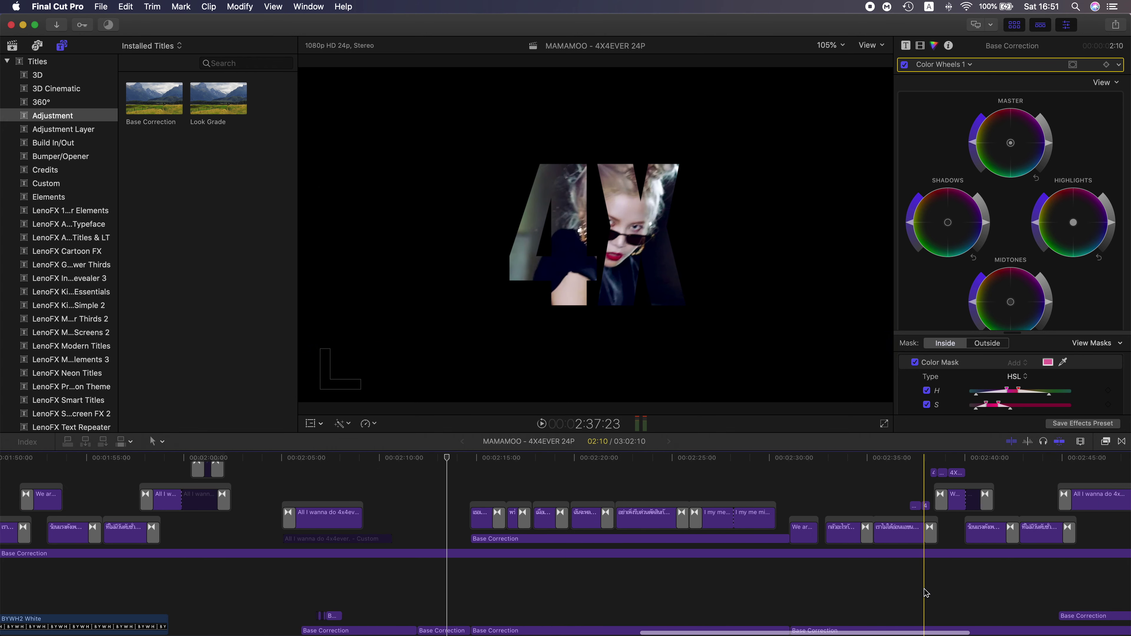
scroll(888, 596, "up", 3)
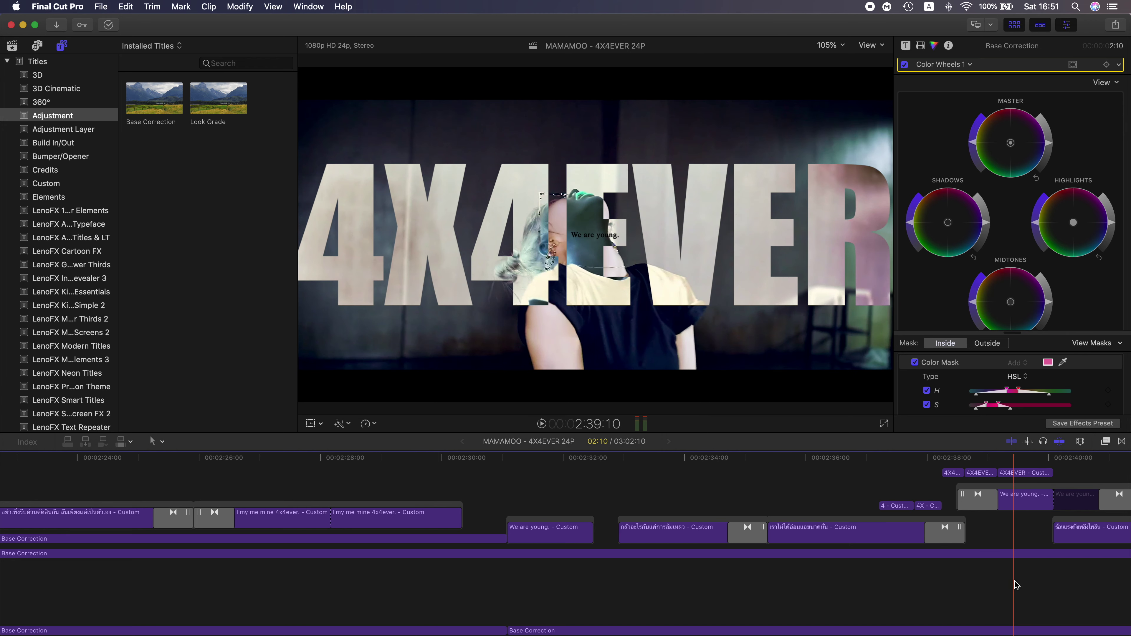
left_click(1013, 475)
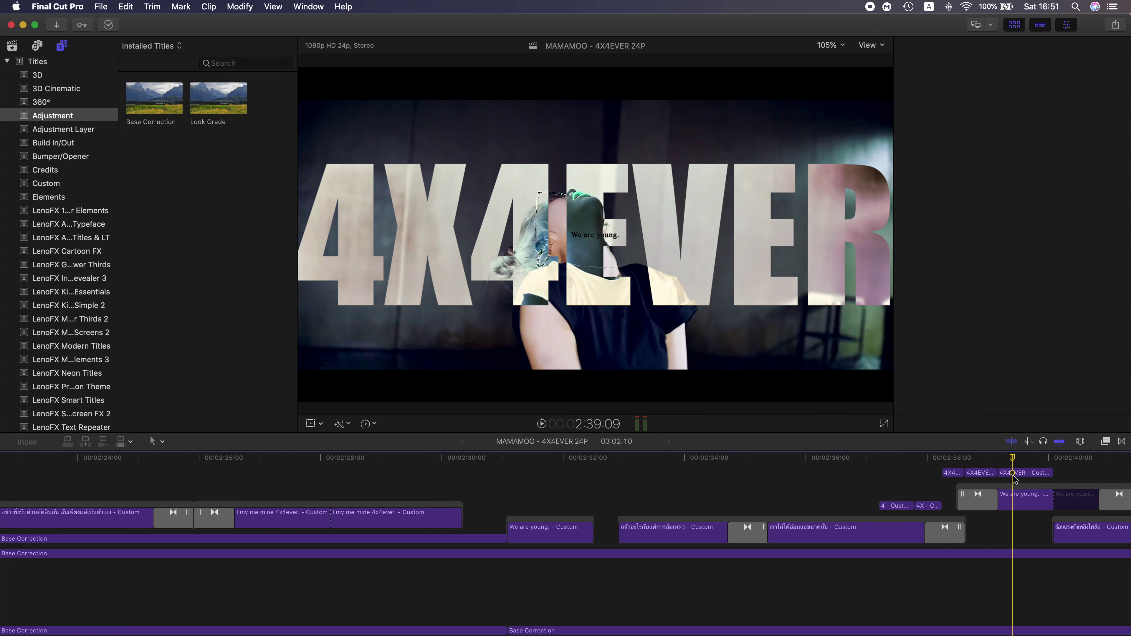
left_click(1015, 476)
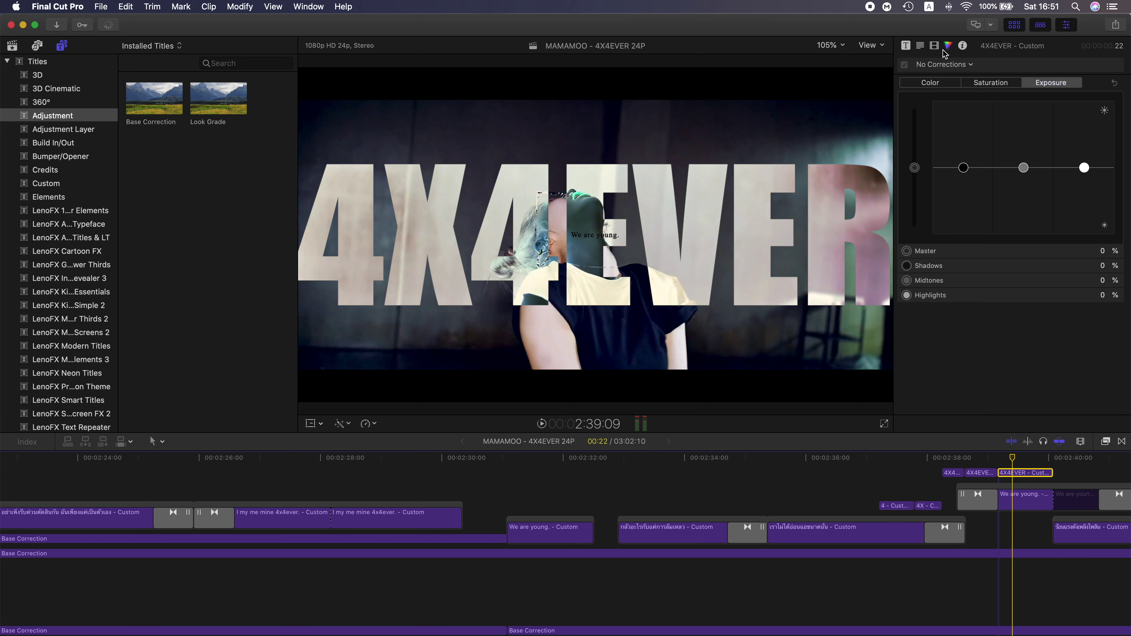
left_click(934, 46)
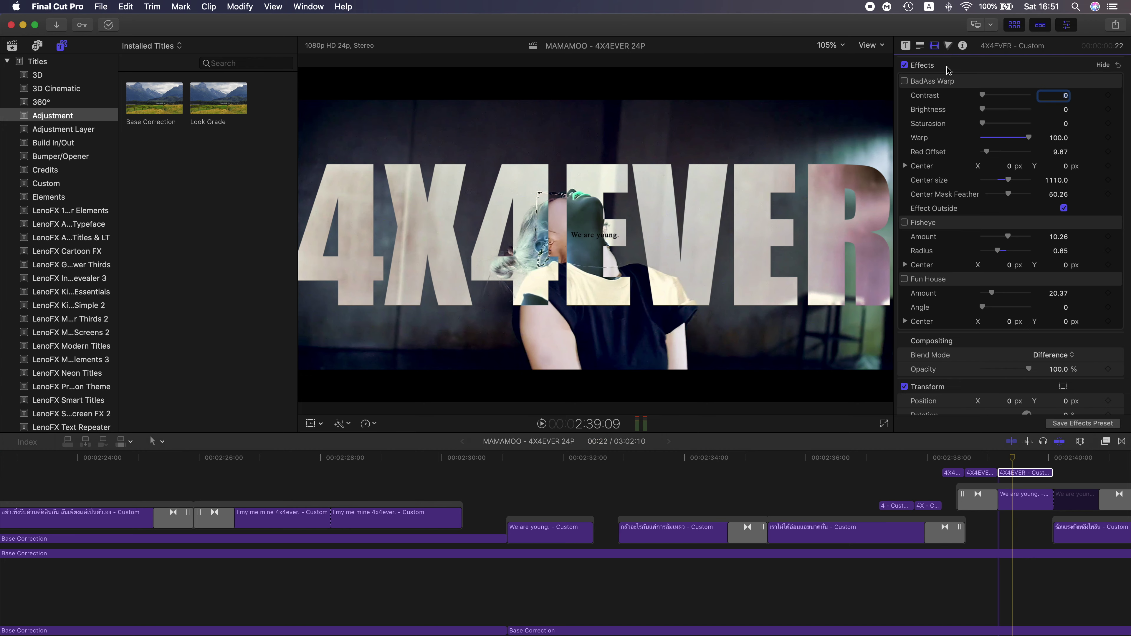
scroll(1045, 231, "down", 5)
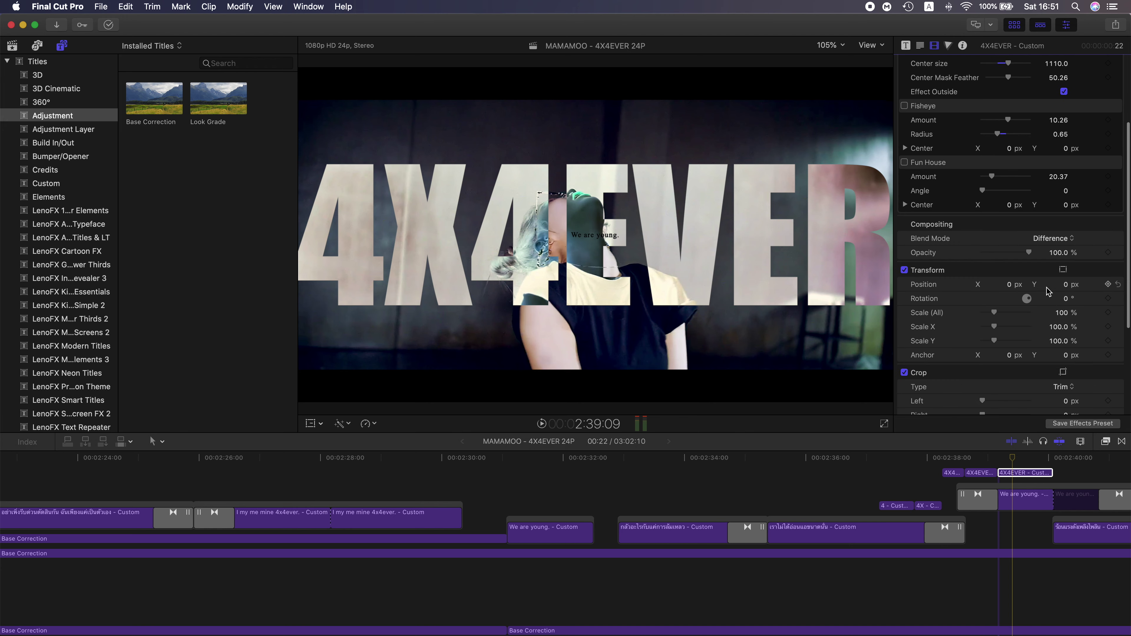
Try the Exclusion, Hard Mix and Normal blend modes on the selected 4X4EVER title, and return it to Difference
left_click(1058, 240)
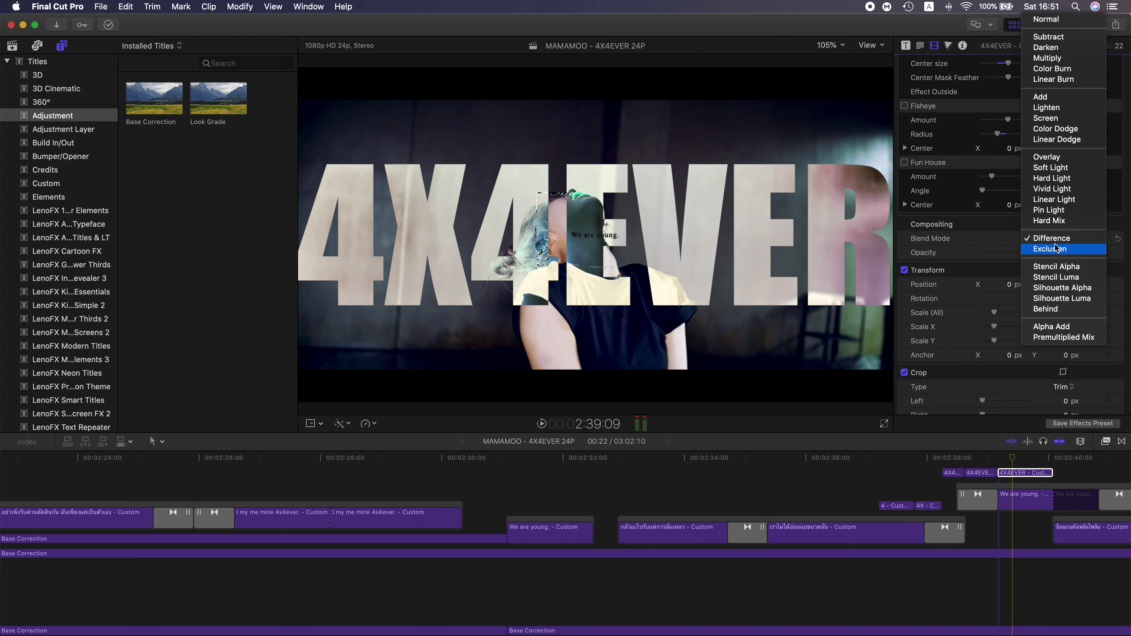
left_click(1056, 247)
left_click(1054, 239)
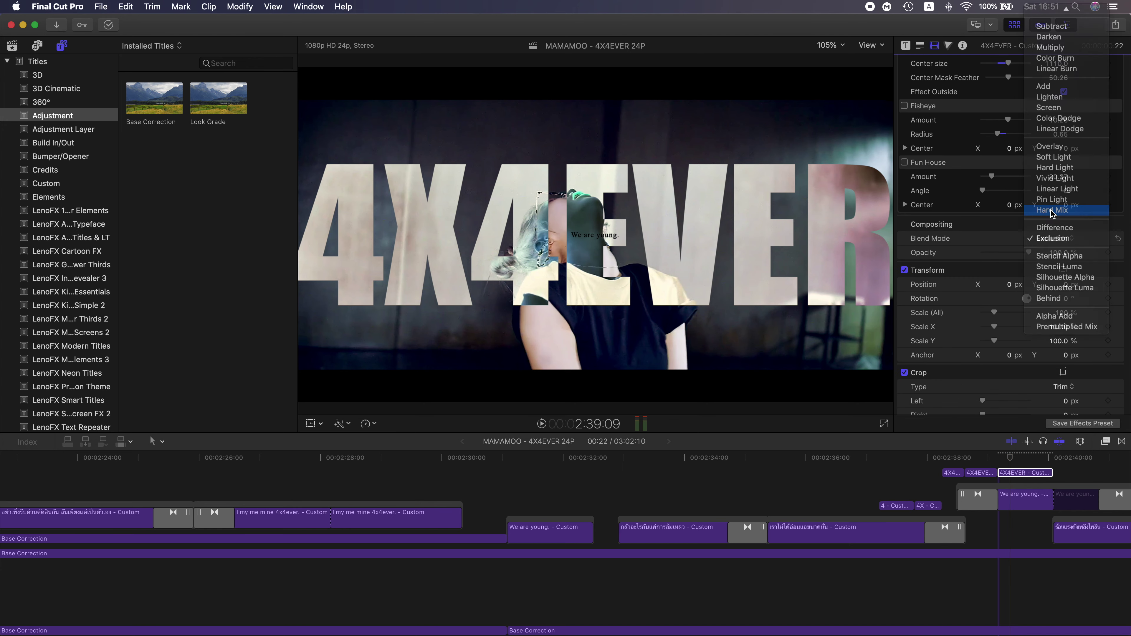
left_click(1052, 213)
left_click(1057, 241)
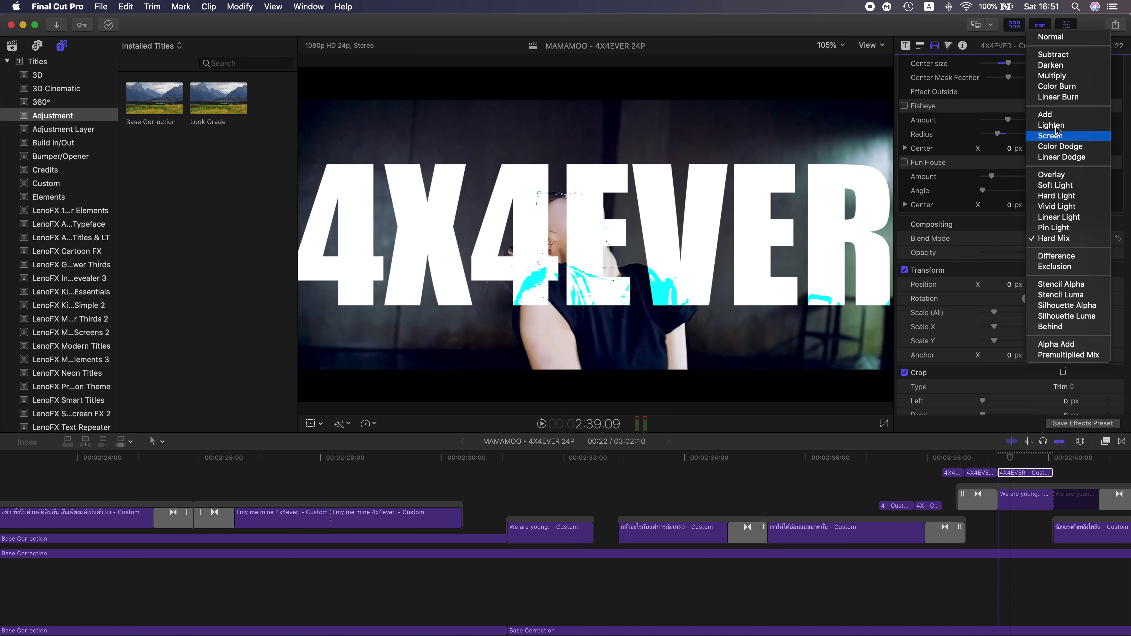
left_click(1060, 37)
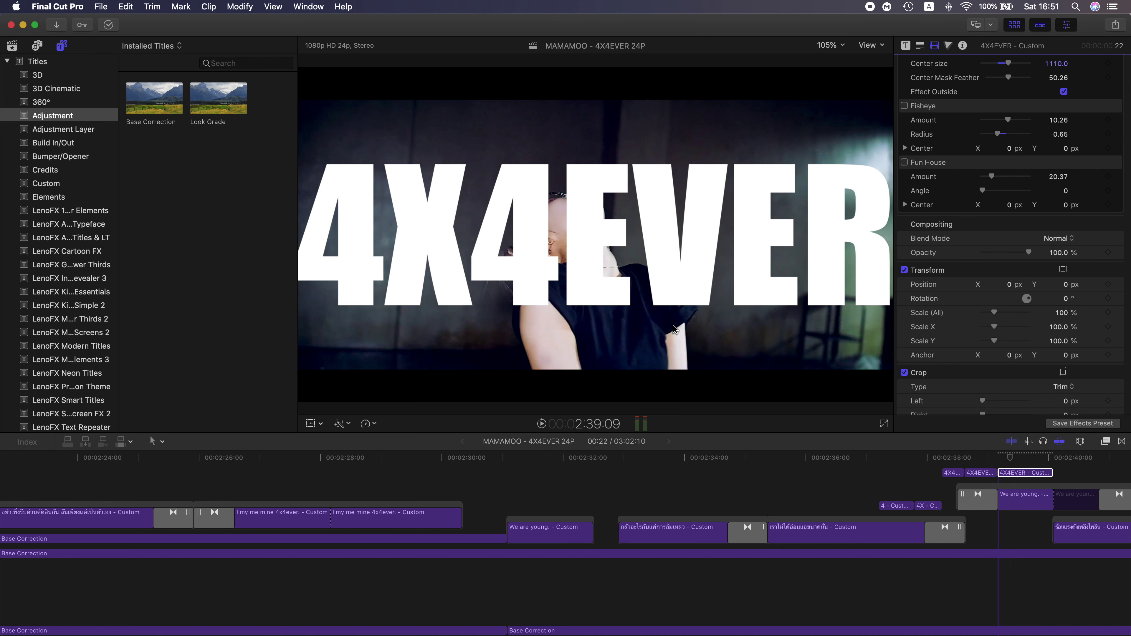
left_click(1055, 239)
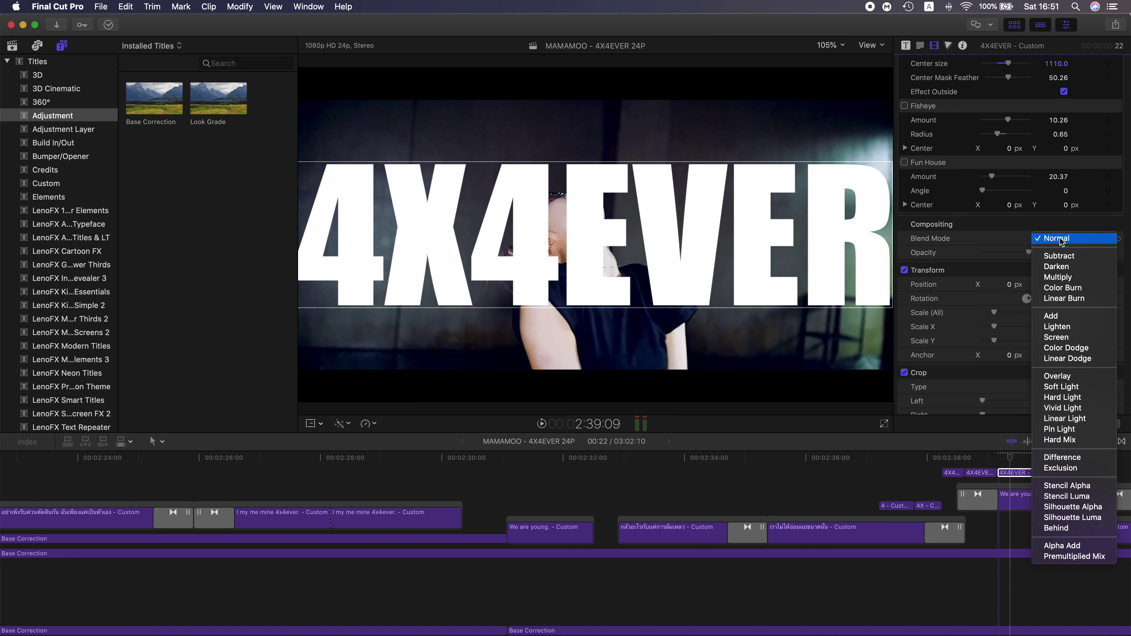
left_click(1083, 459)
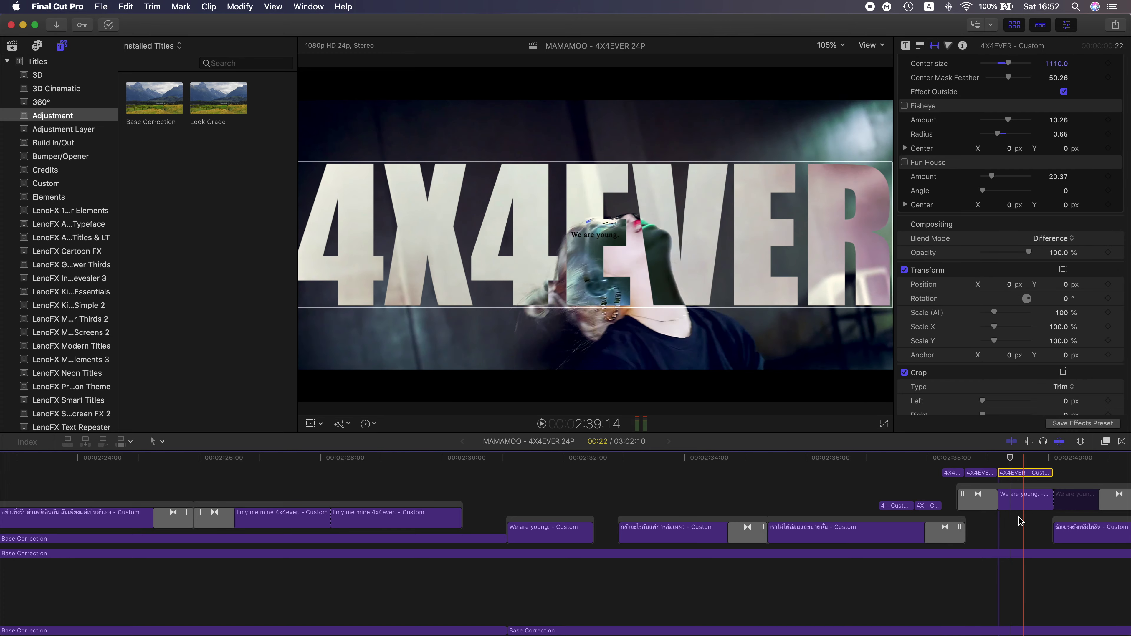
Look back over the earlier part of the timeline, place the playhead at about 1:09:06, and clear the title selection
scroll(453, 512, "down", 2)
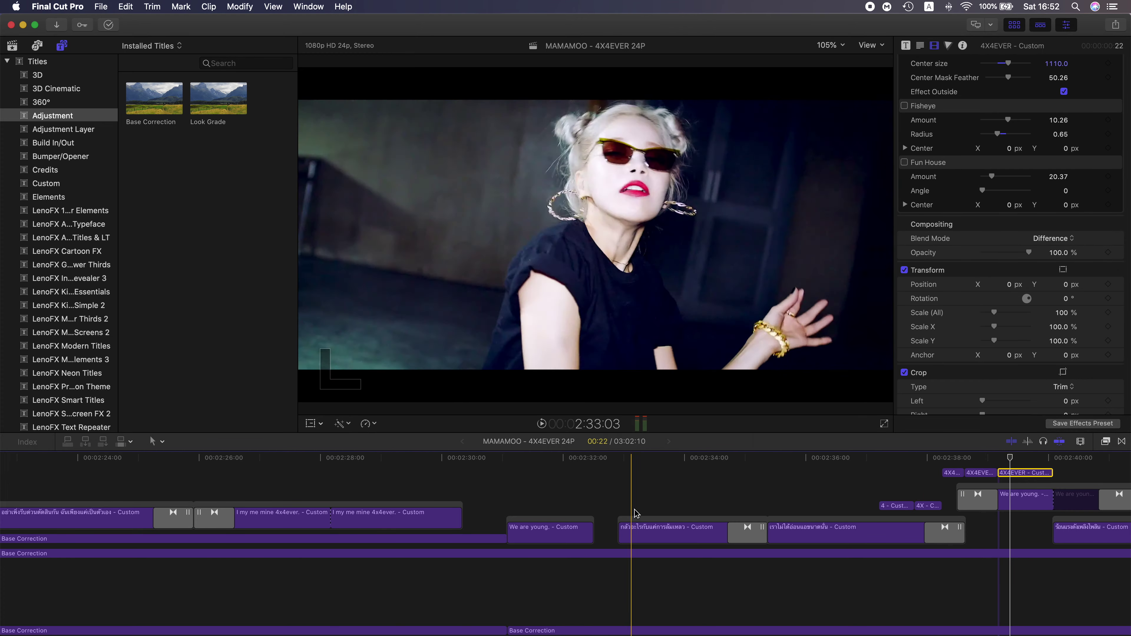
scroll(628, 512, "down", 10)
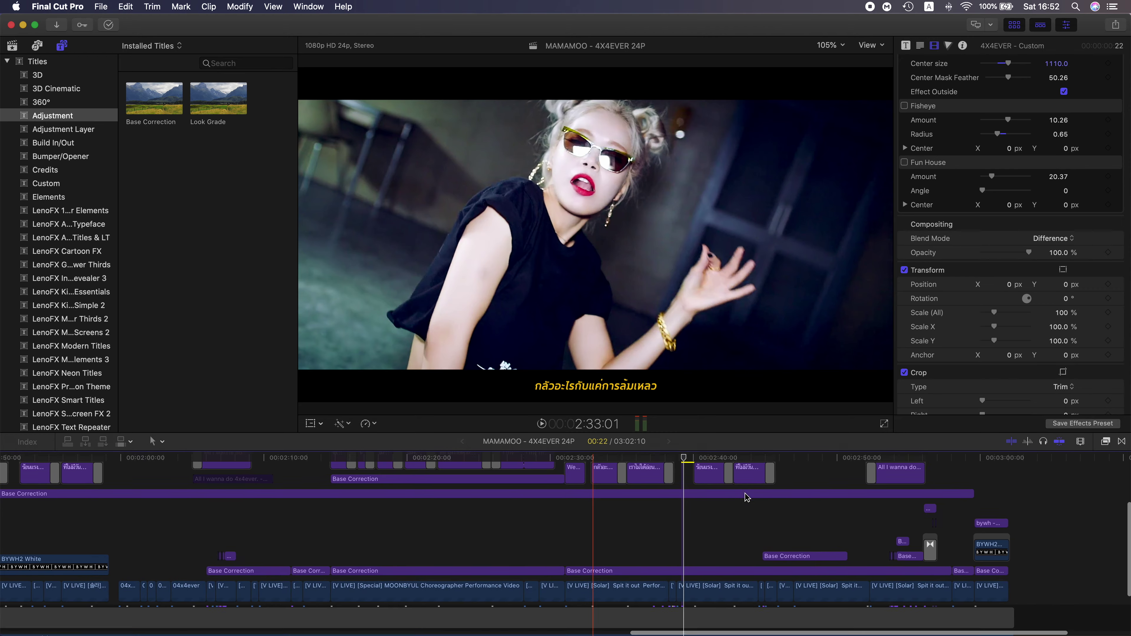
scroll(712, 546, "left", 15)
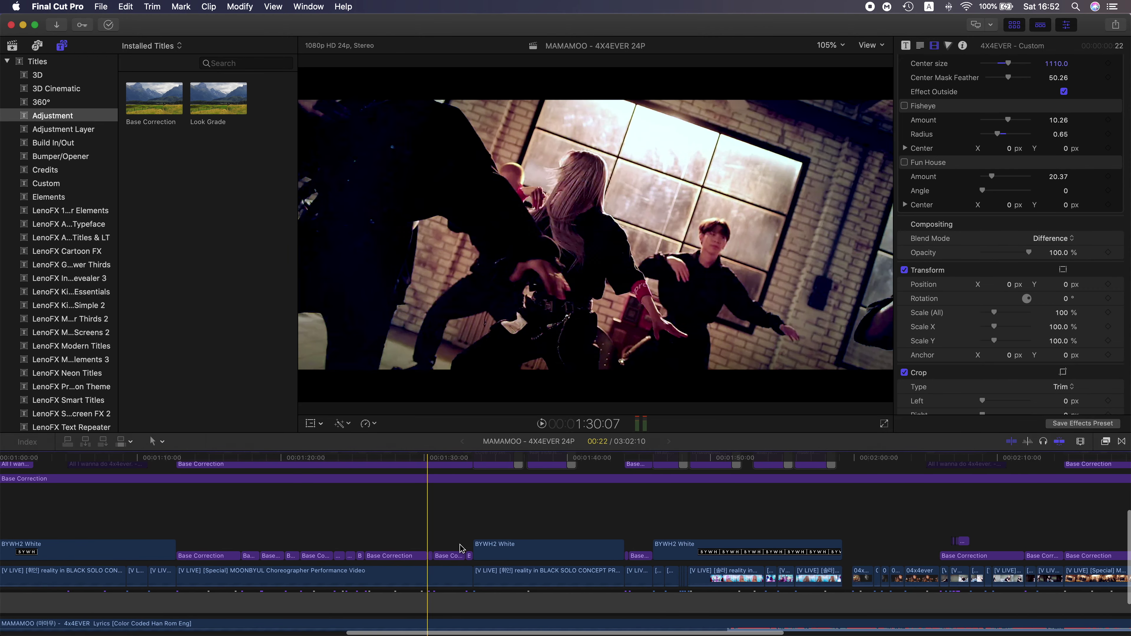
scroll(478, 548, "down", 6)
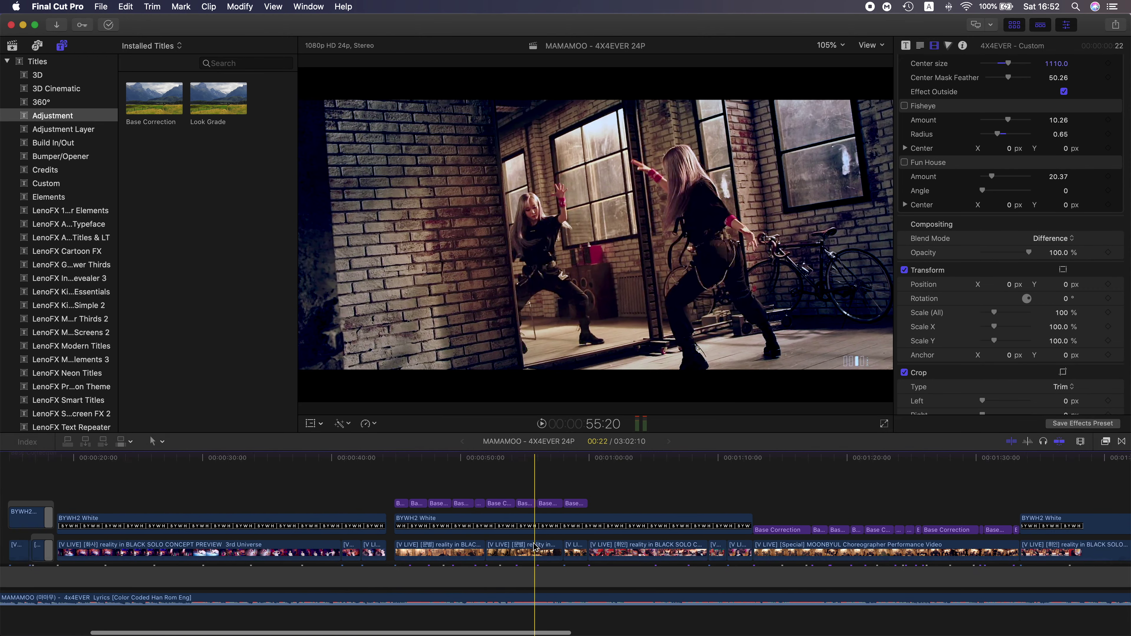
left_click(475, 496)
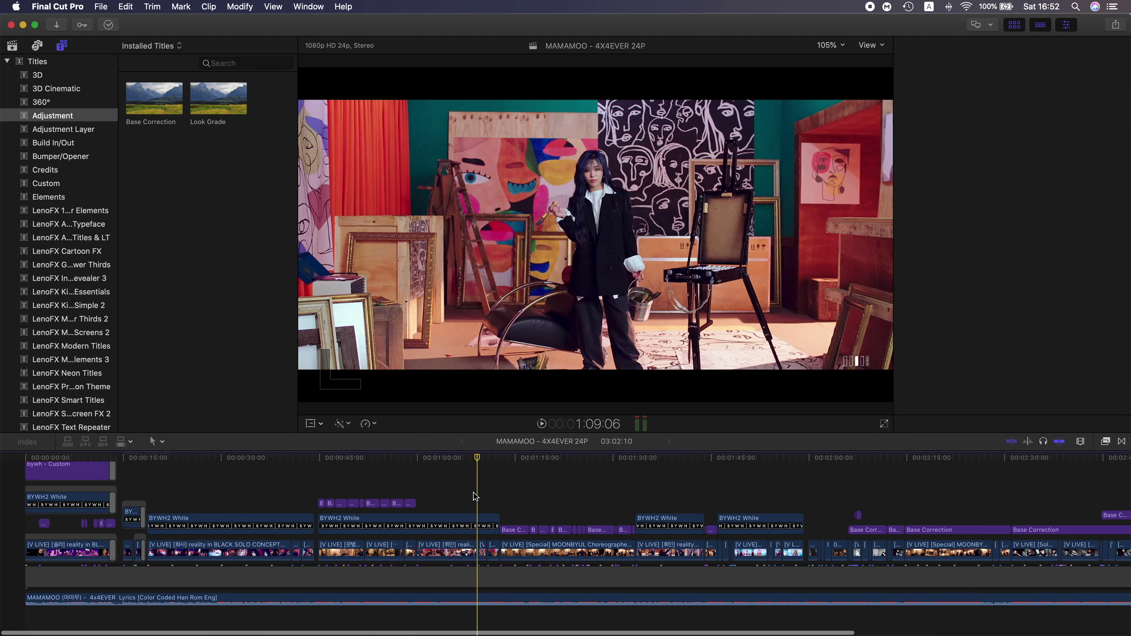